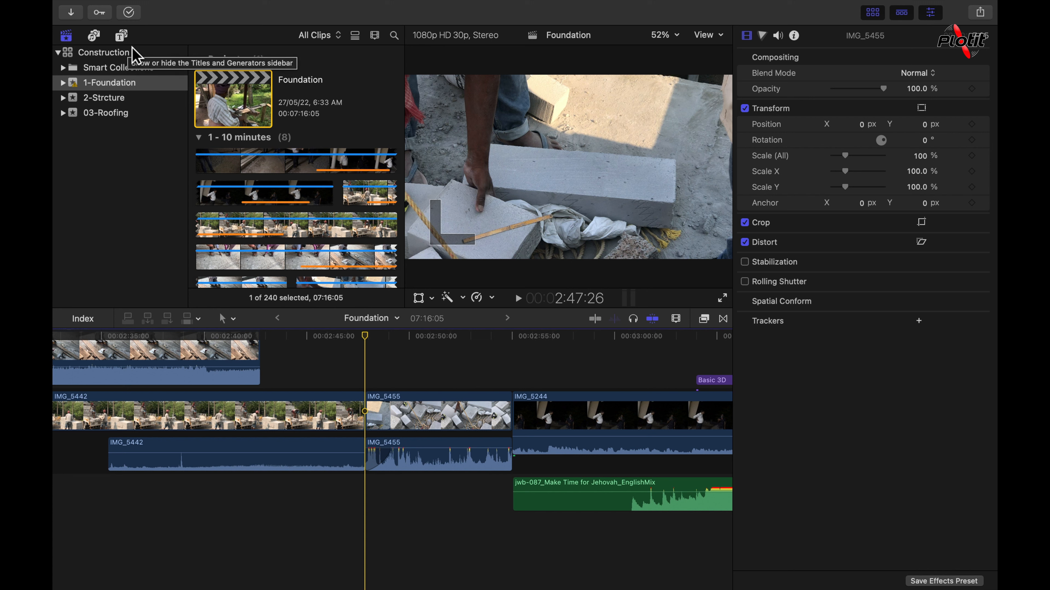
Browse the installed title categories, including 3D Cinematic, Build In/Out, Credits and Lower Thirds, and preview the Basic 3D title.
click(121, 37)
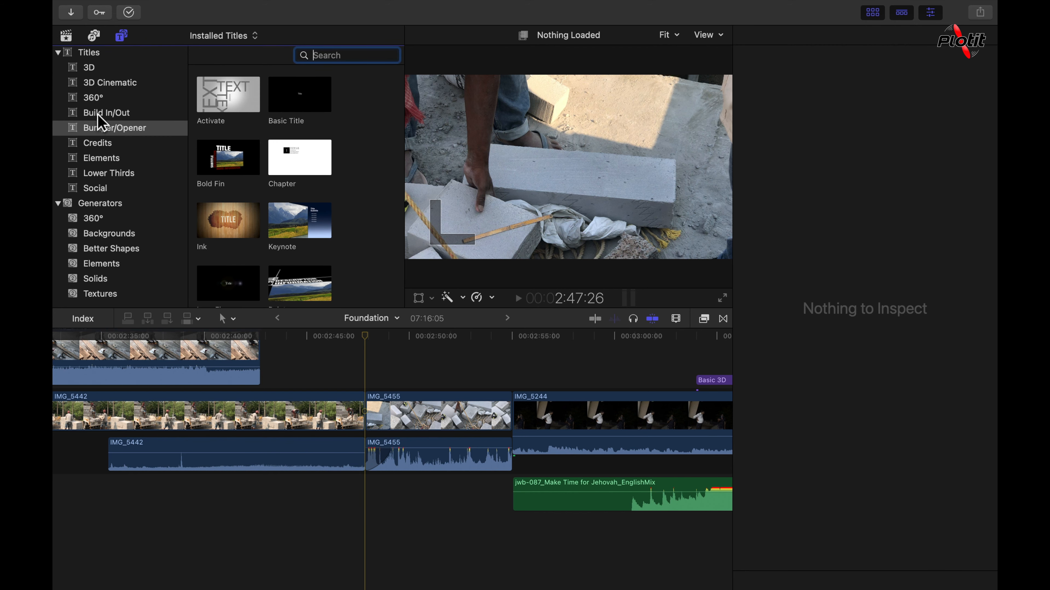
click(97, 74)
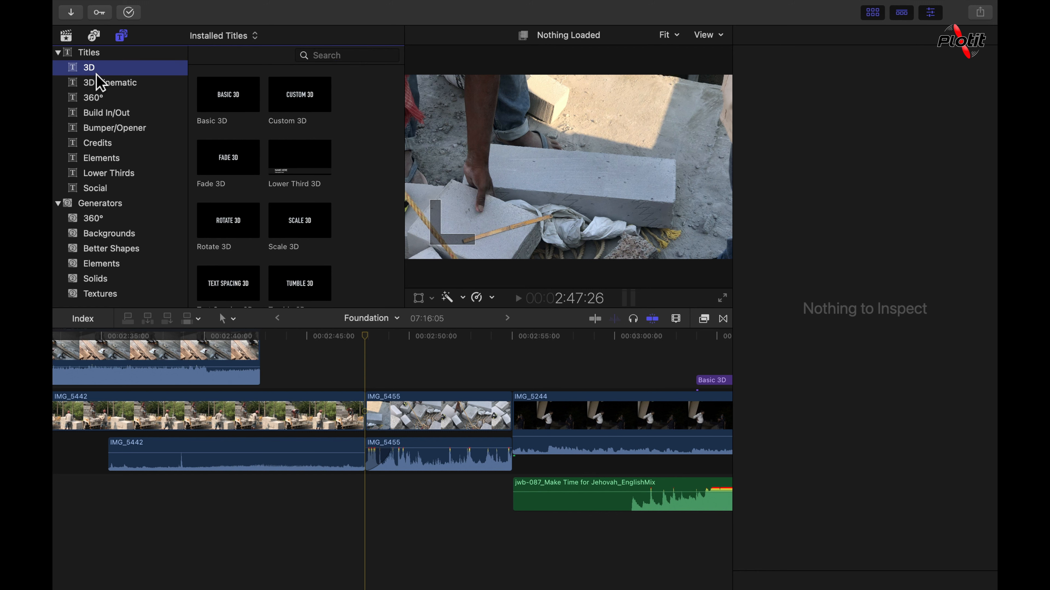
click(104, 84)
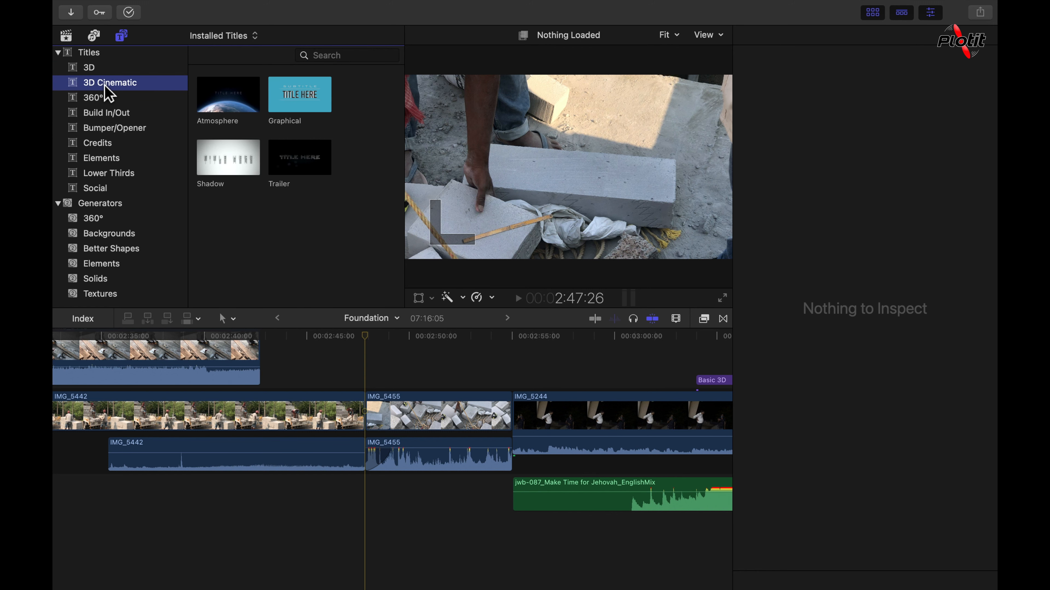
key(Down)
click(109, 116)
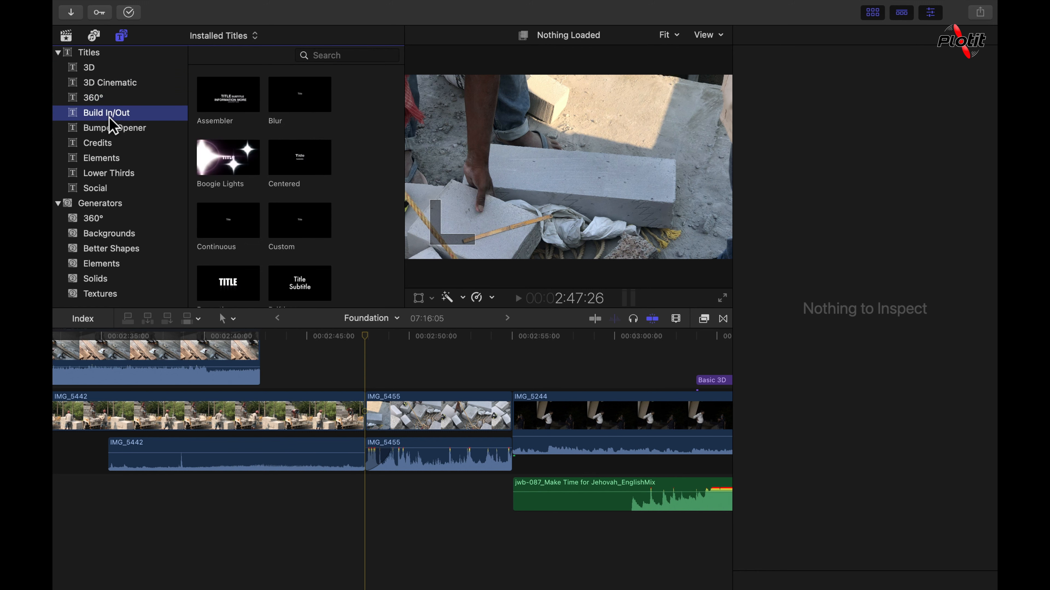
click(118, 143)
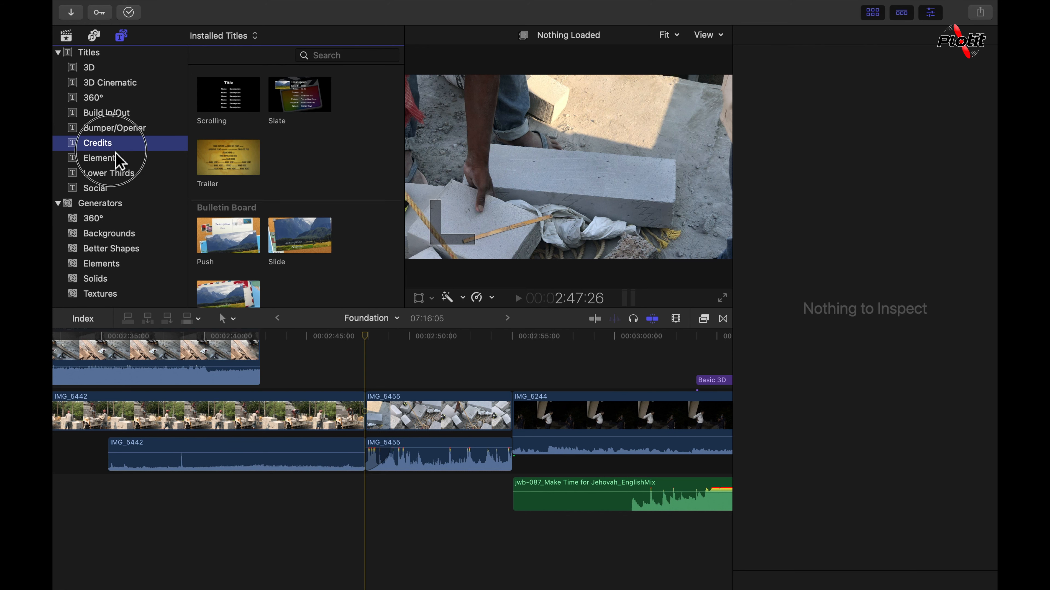
key(Down)
key(Down)
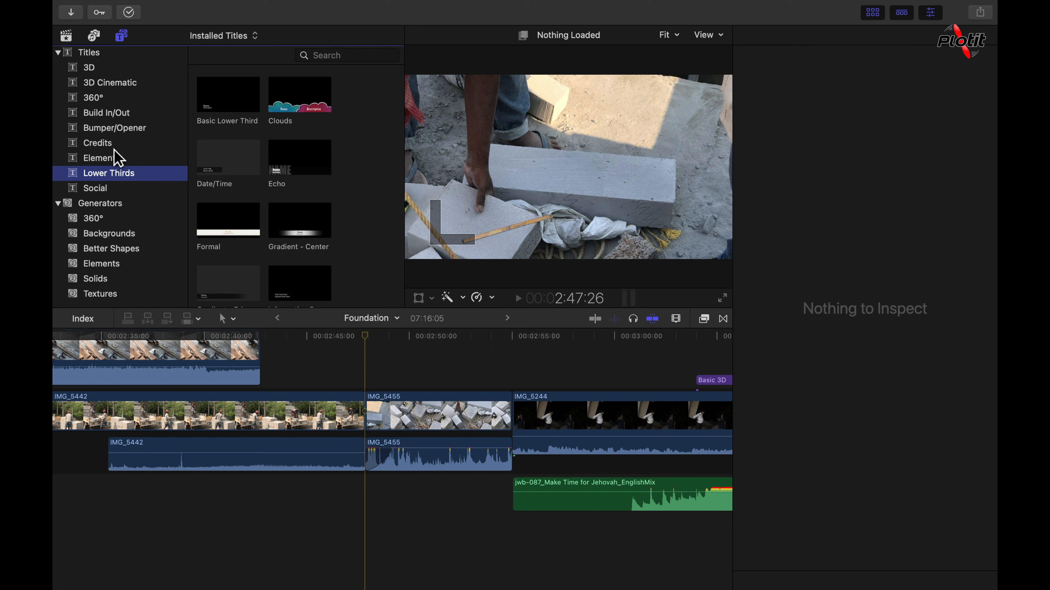
click(105, 83)
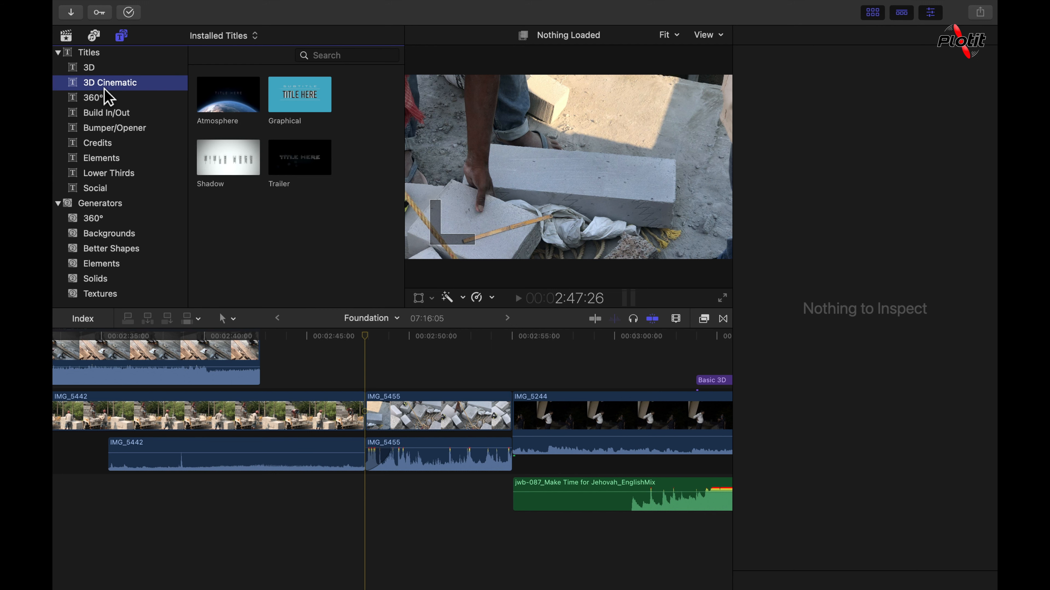
click(99, 74)
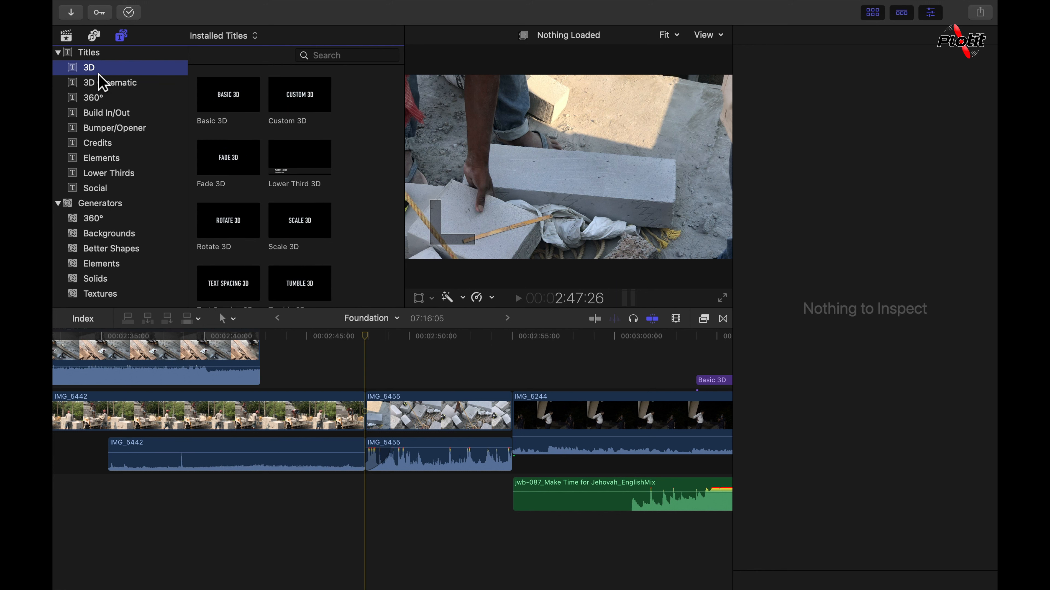
click(235, 94)
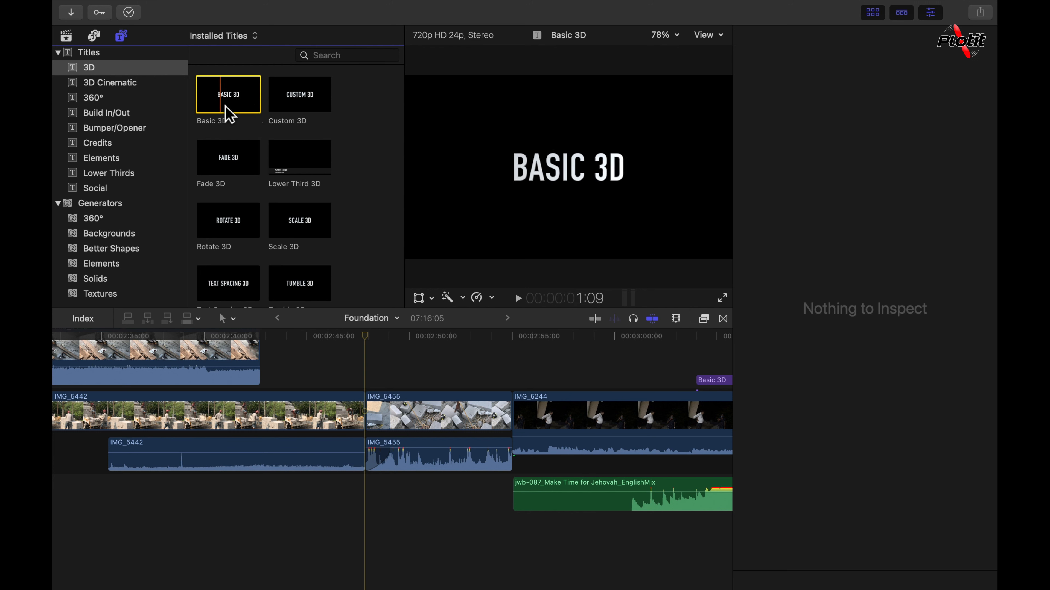
Connect the Fade 3D title above the start of clip IMG_5455.
click(233, 168)
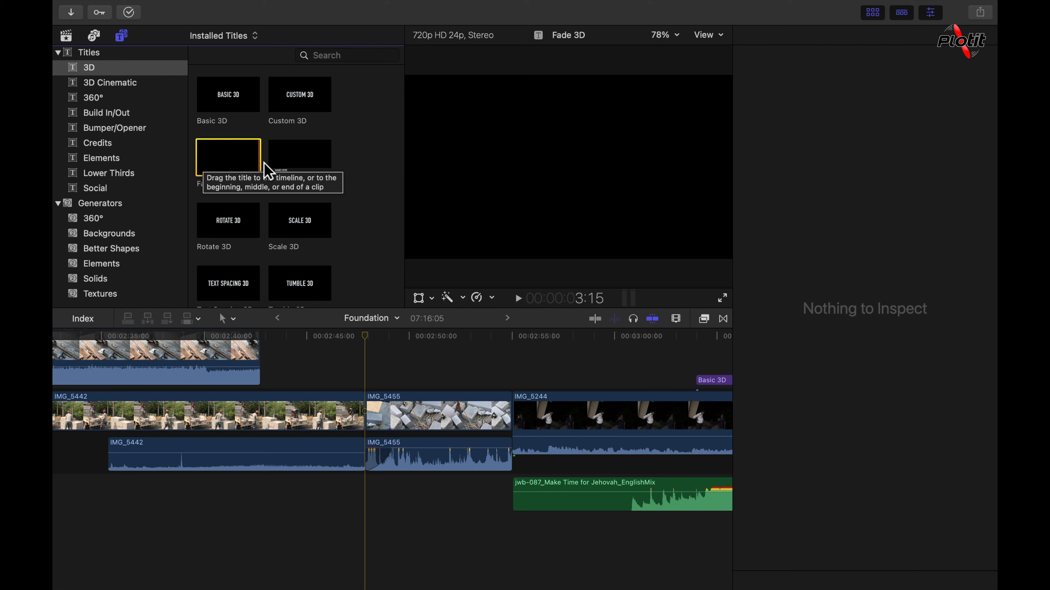
click(376, 353)
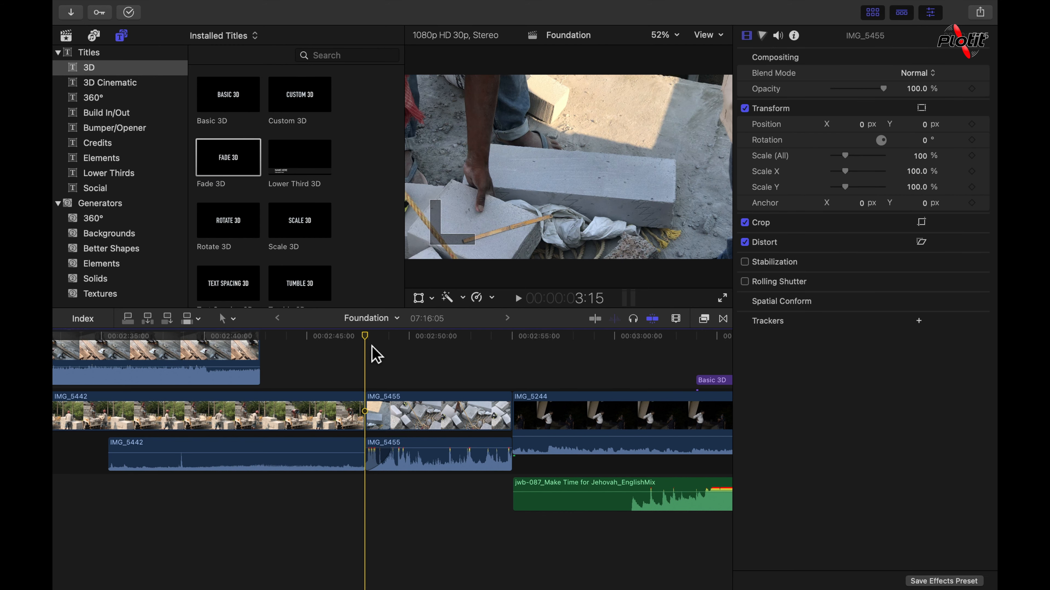
click(235, 168)
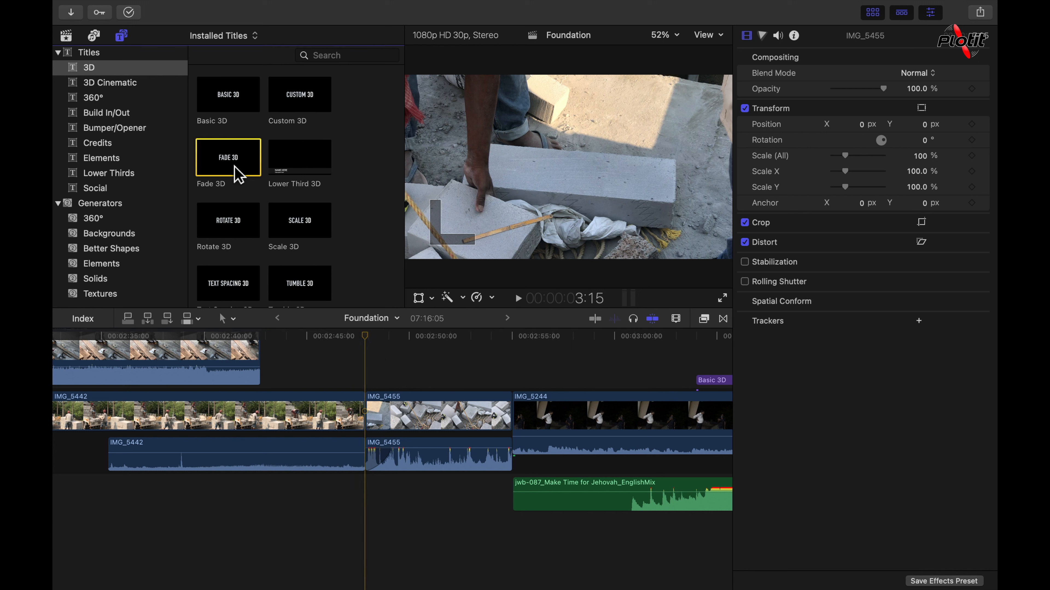
key(q)
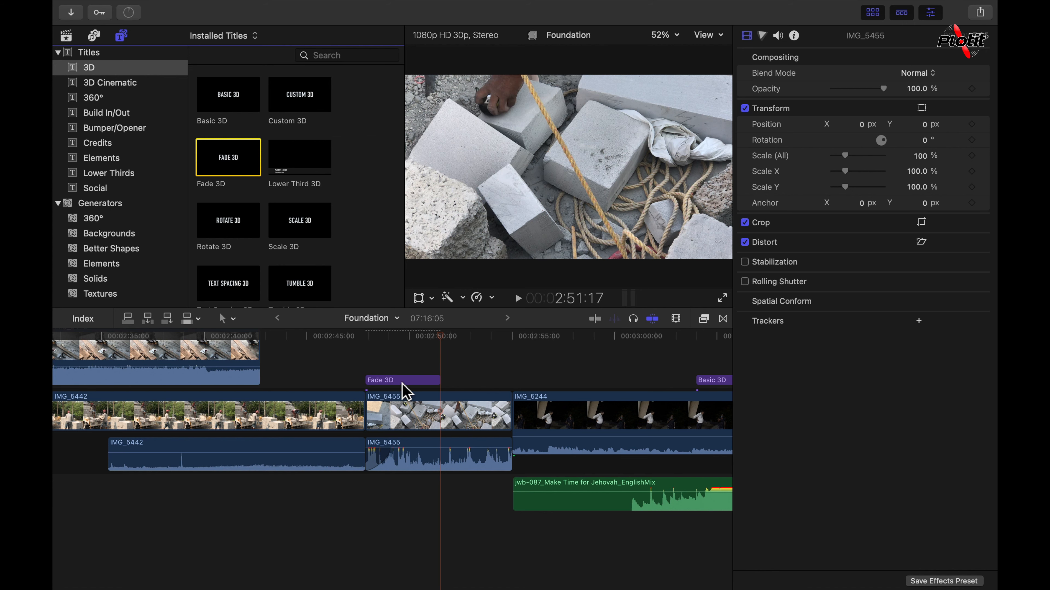
Replace the word FADE in the Fade 3D title with "hghghgh" directly in the viewer.
click(403, 366)
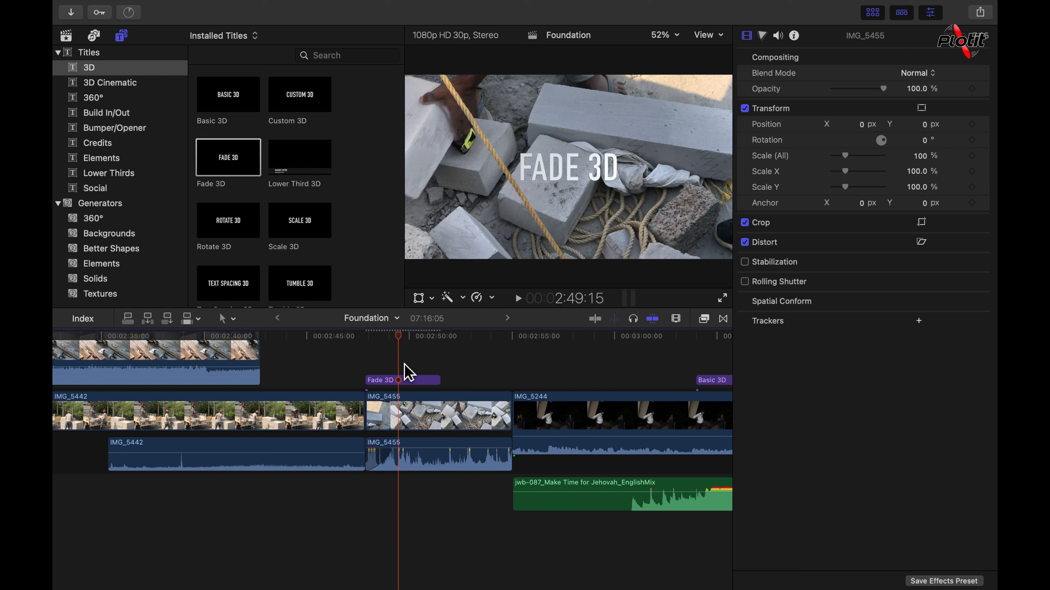
click(532, 168)
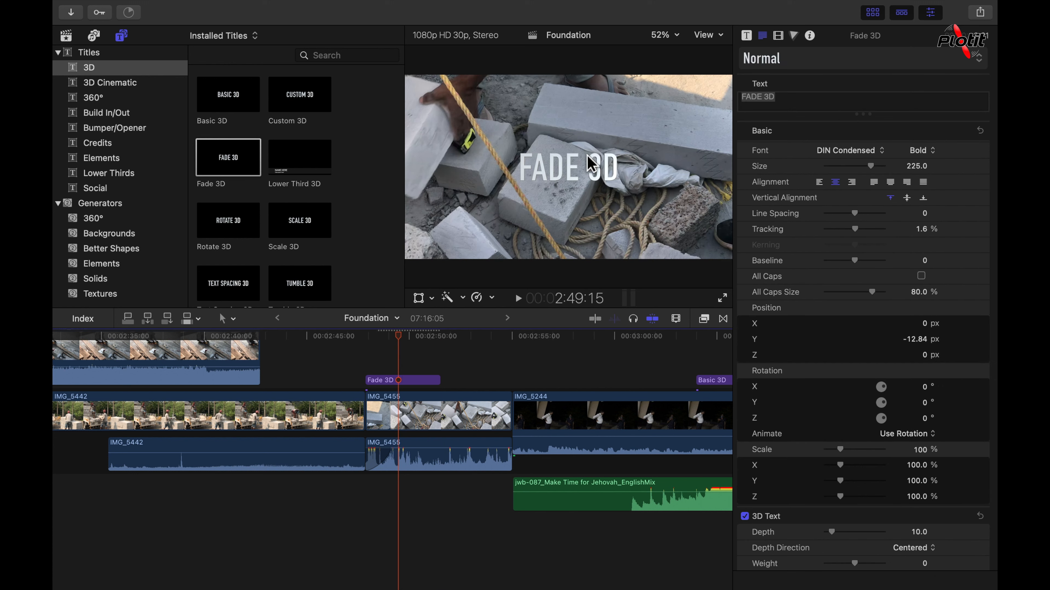
click(575, 186)
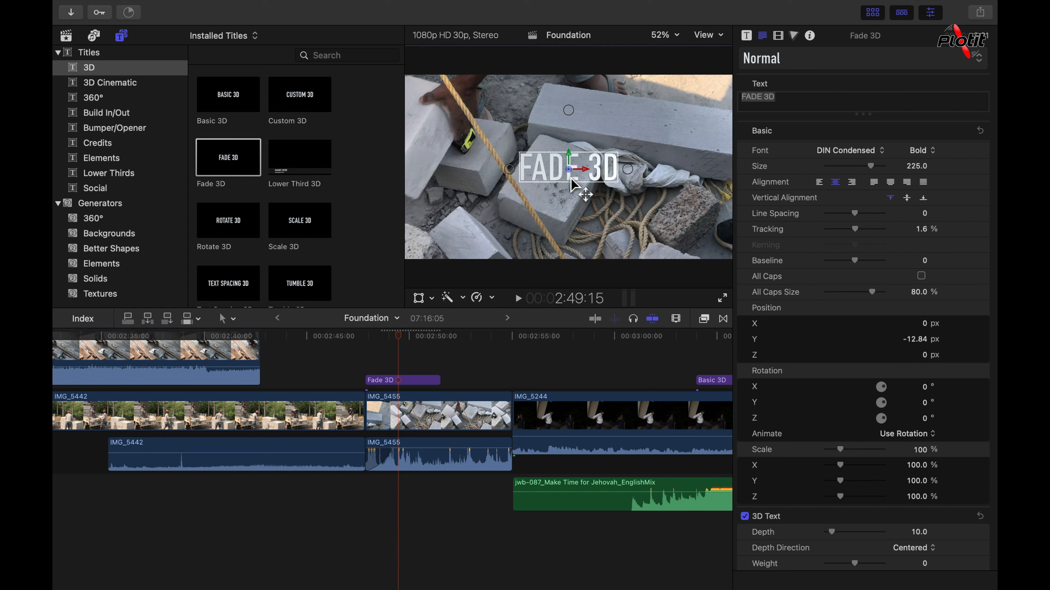
double_click(574, 184)
text(hghghgh)
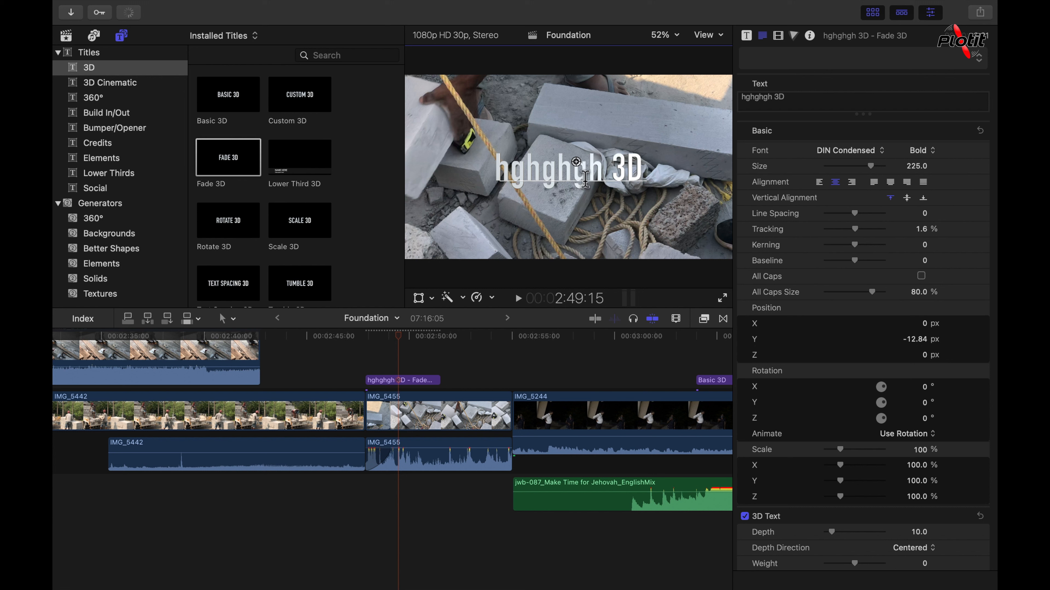
Edit the title's text in the inspector so that it reads "hghghhhghg".
double_click(629, 172)
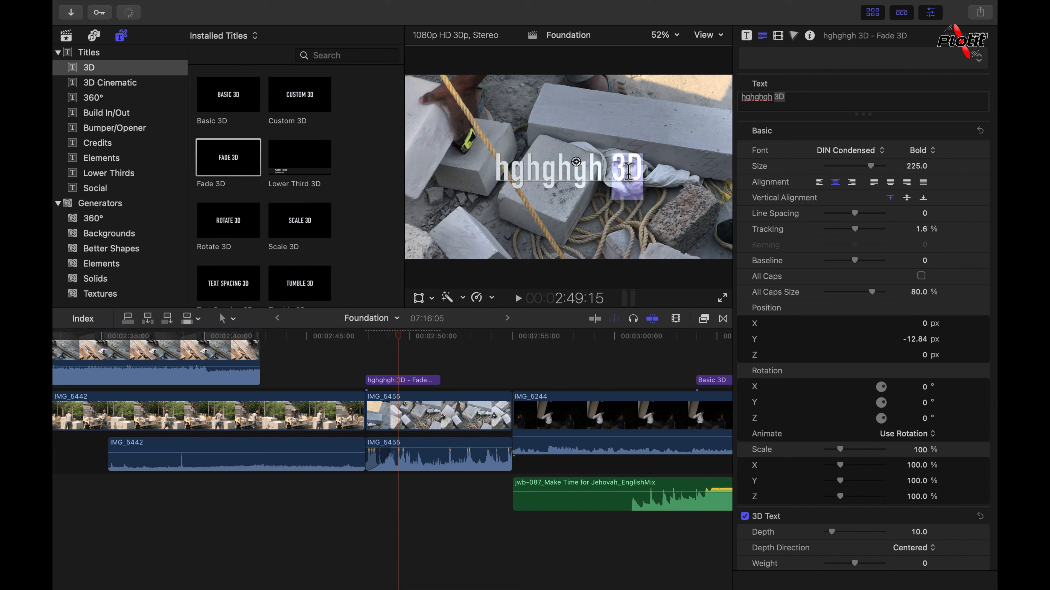
click(802, 106)
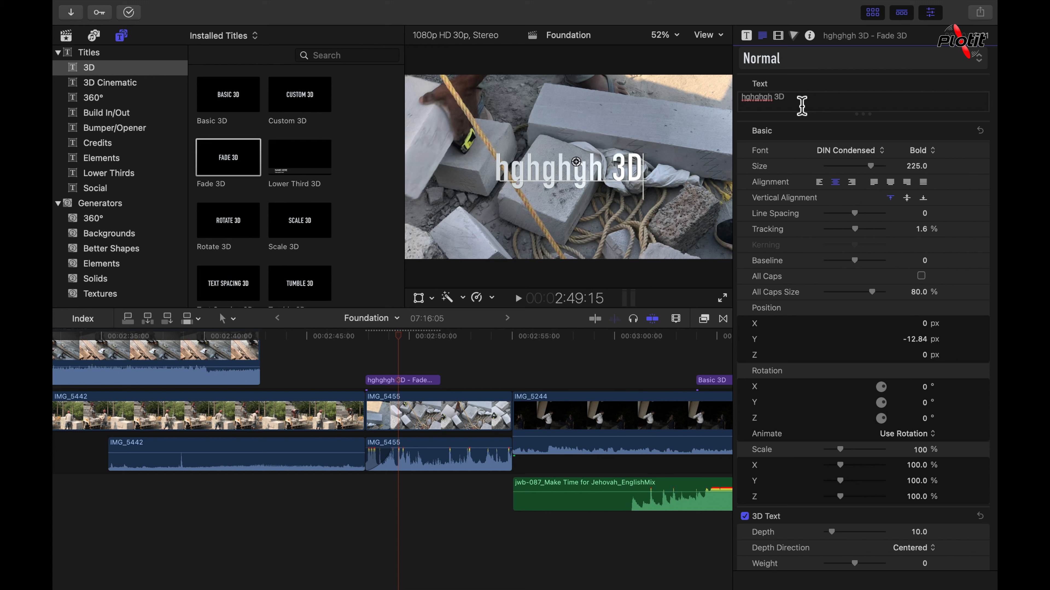
key(BackSpace)
key(BackSpace)
key(BackSpace)
key(BackSpace)
key(BackSpace)
text(hghg)
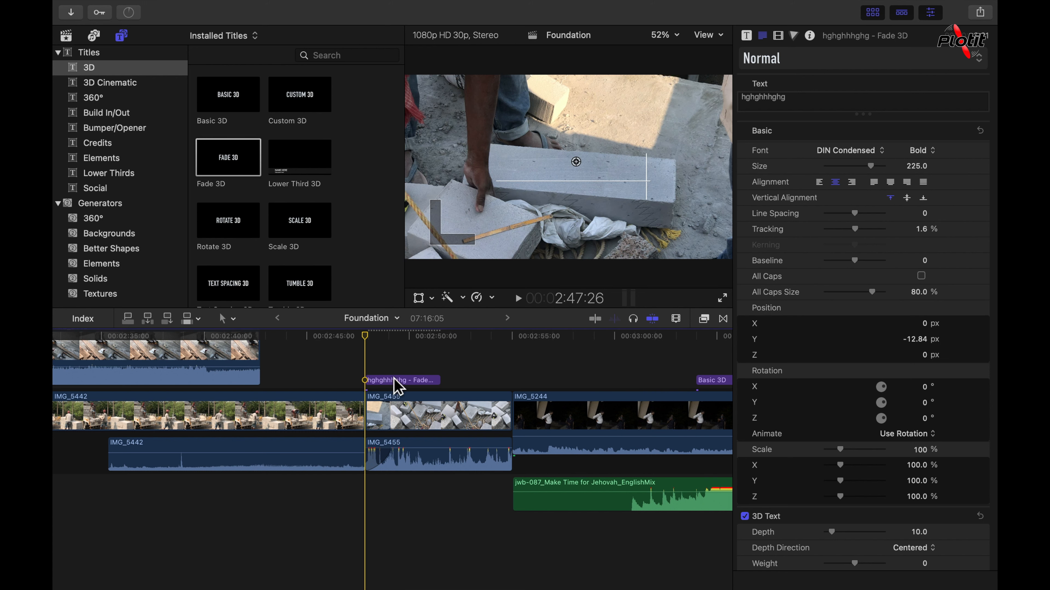
Delete the Fade 3D title above clip IMG_5455 from the timeline.
click(402, 382)
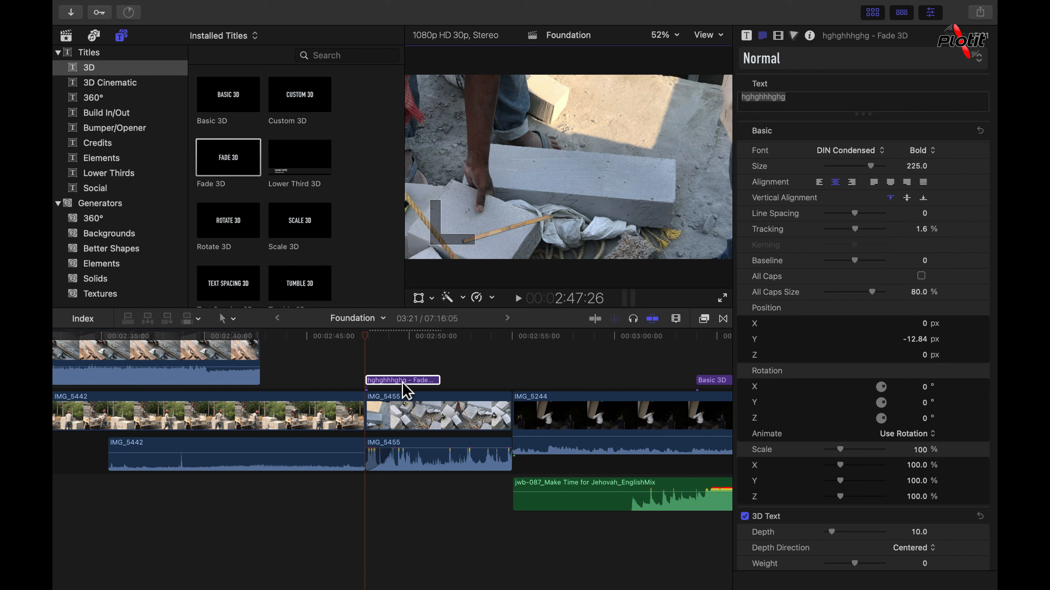
key(Delete)
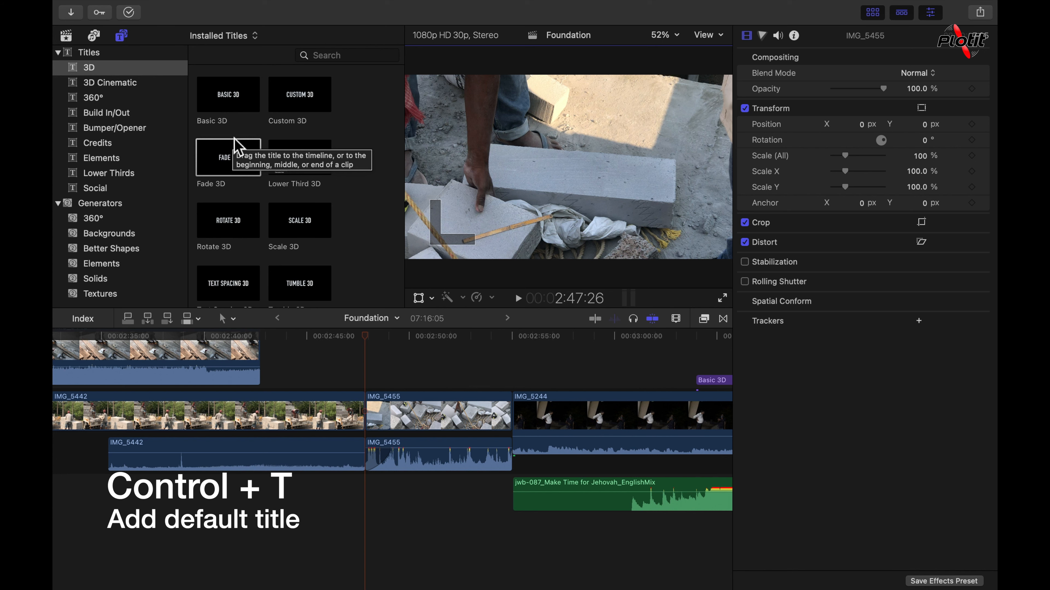
Add the default title above the start of clip IMG_5455 and select its text in the viewer.
click(68, 38)
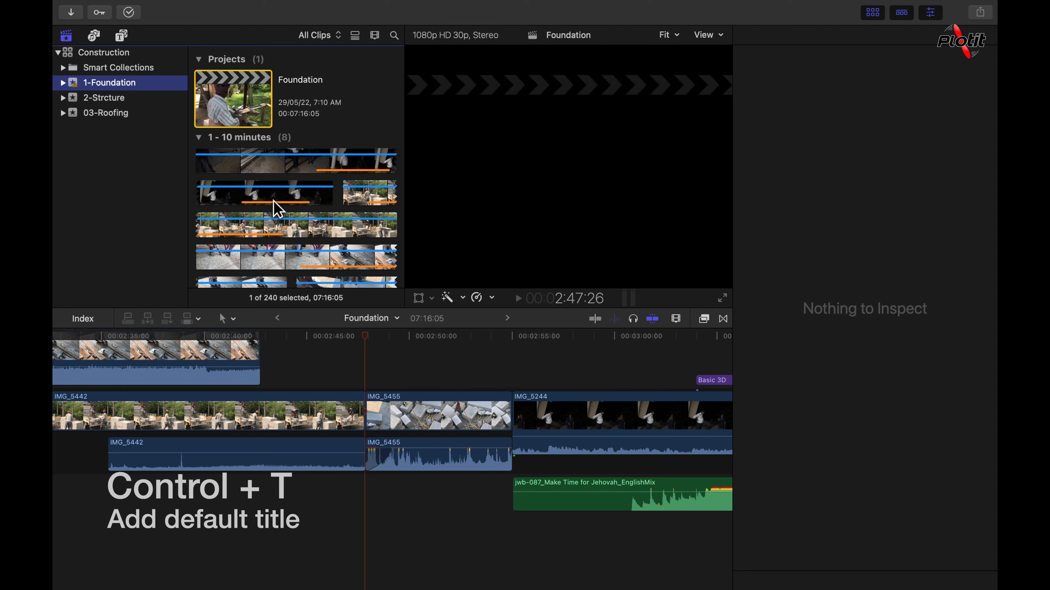
click(278, 210)
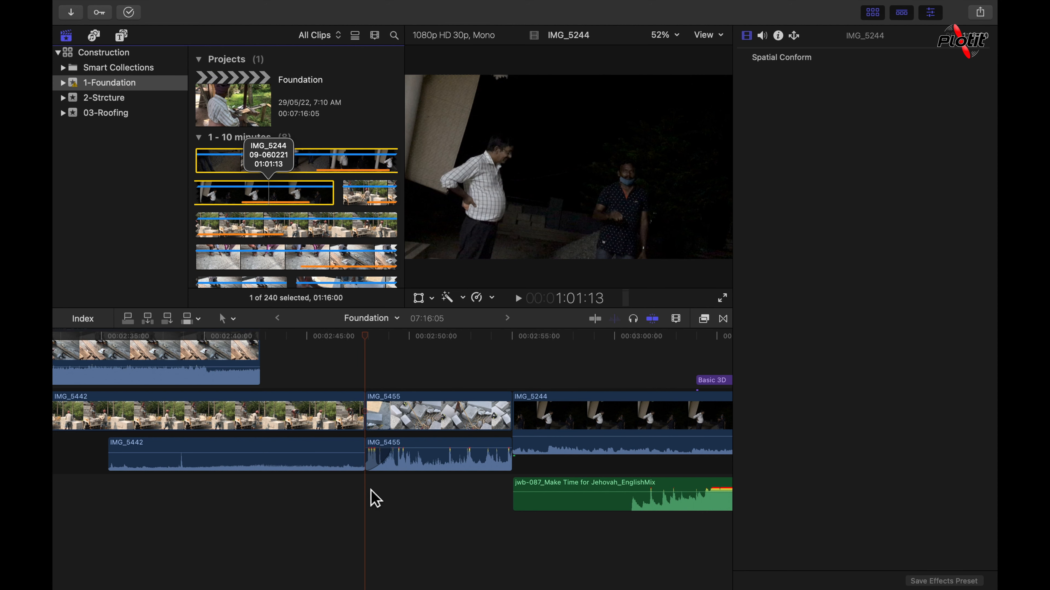
click(375, 499)
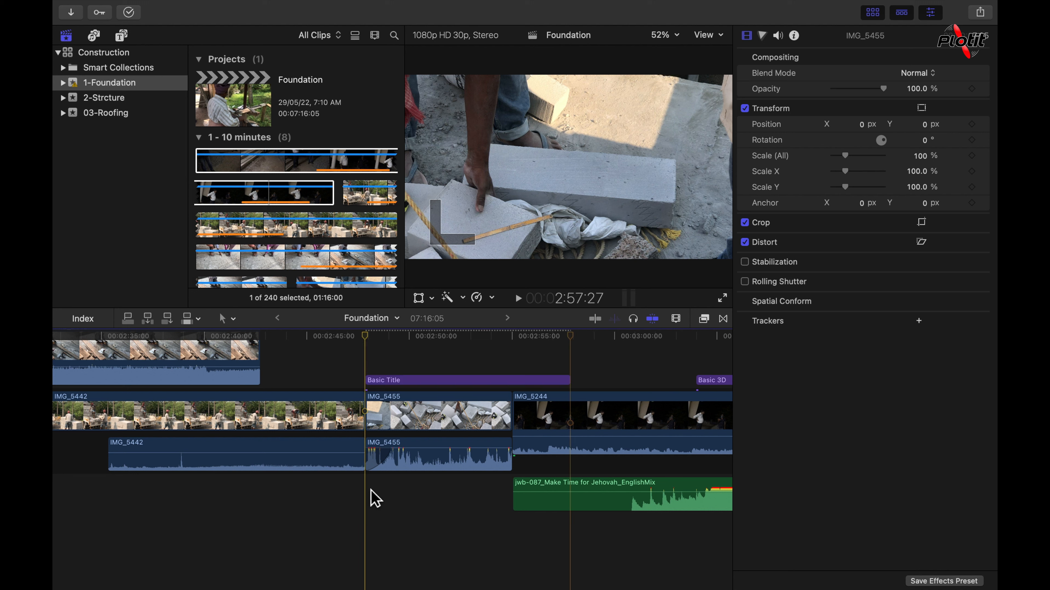
key(ctrl+t)
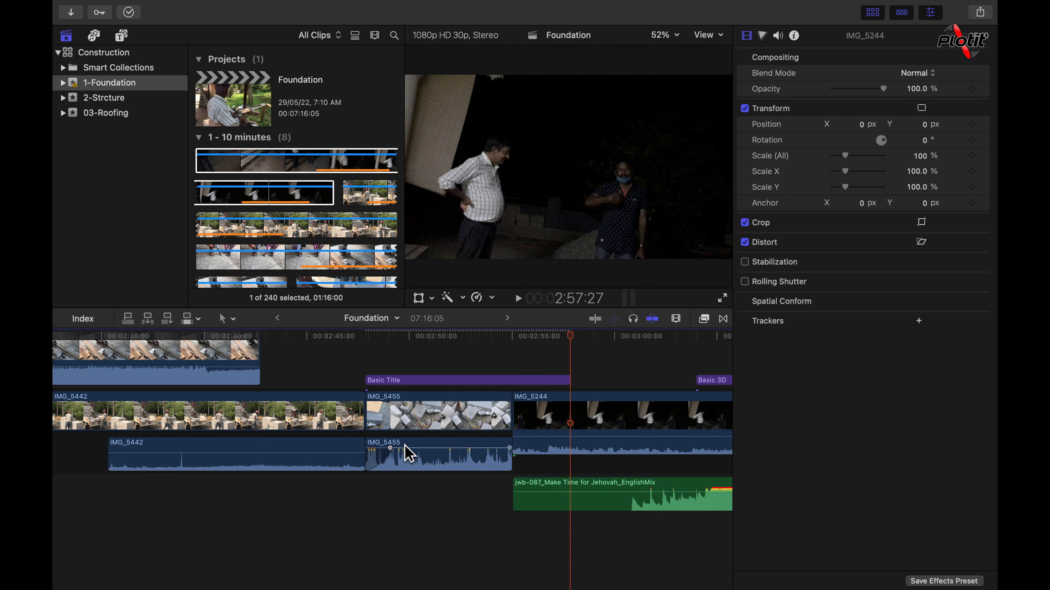
click(387, 382)
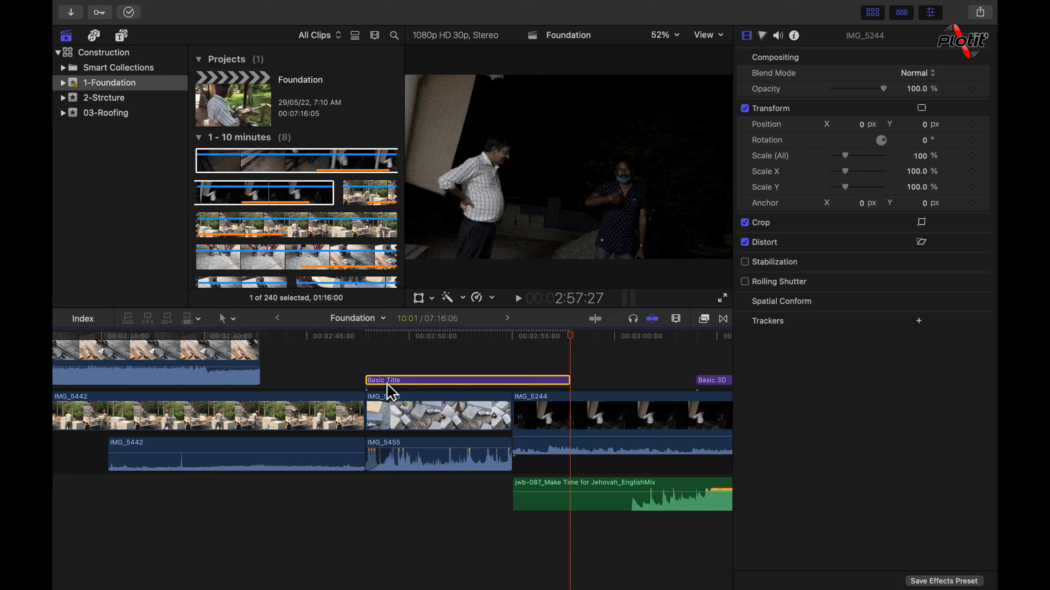
click(406, 371)
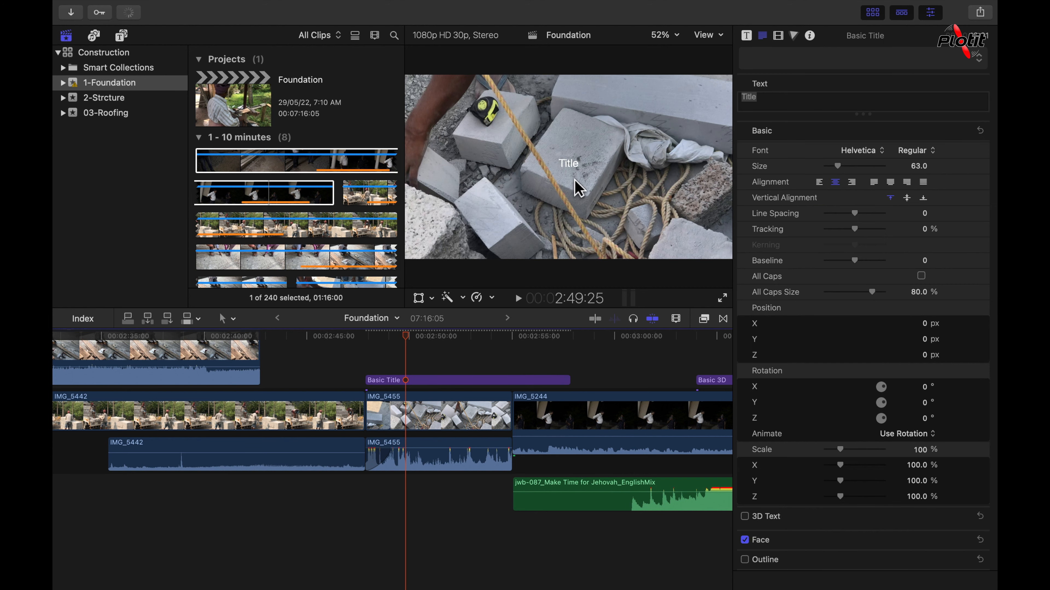
click(572, 165)
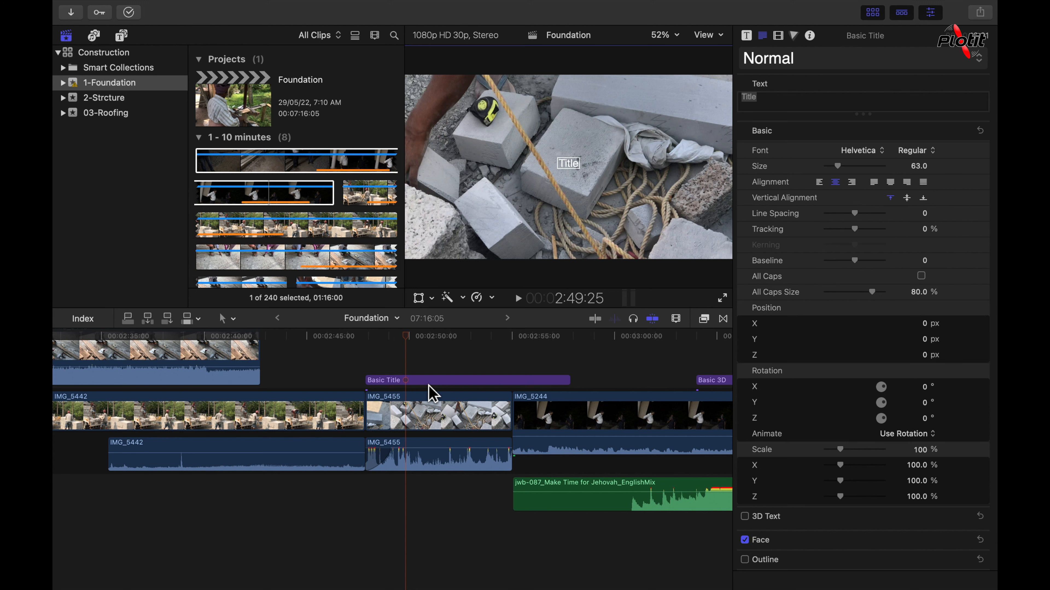
Make Basic 3D from the 3D titles category the default title.
click(122, 36)
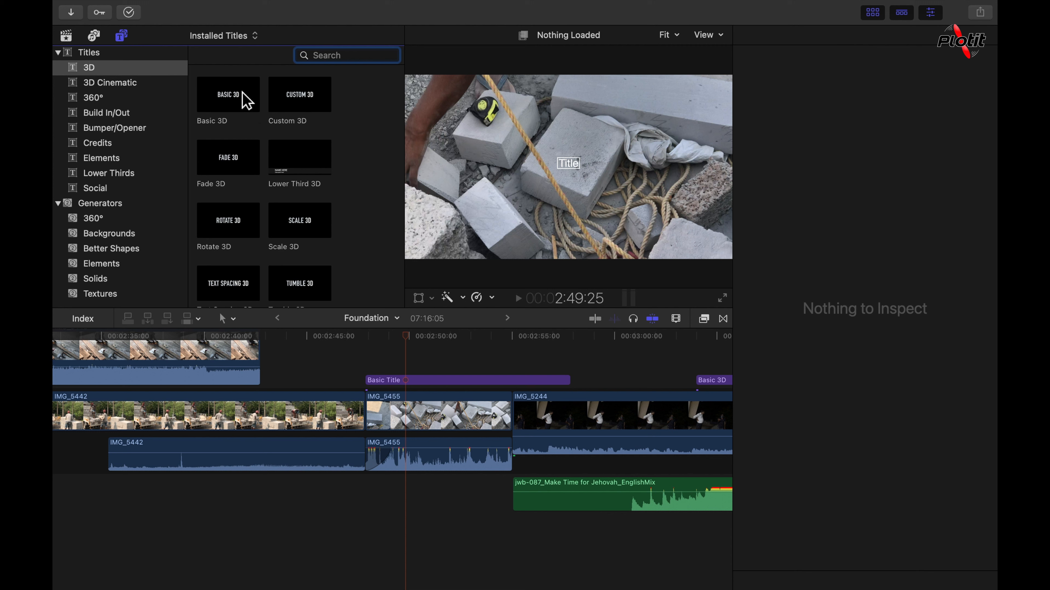
click(246, 104)
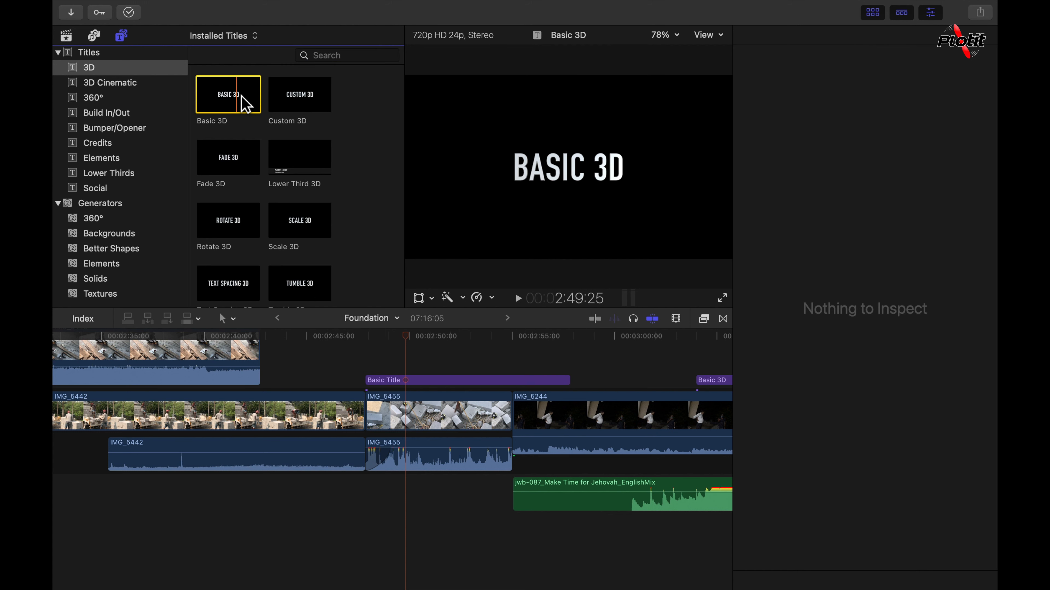
right_click(244, 104)
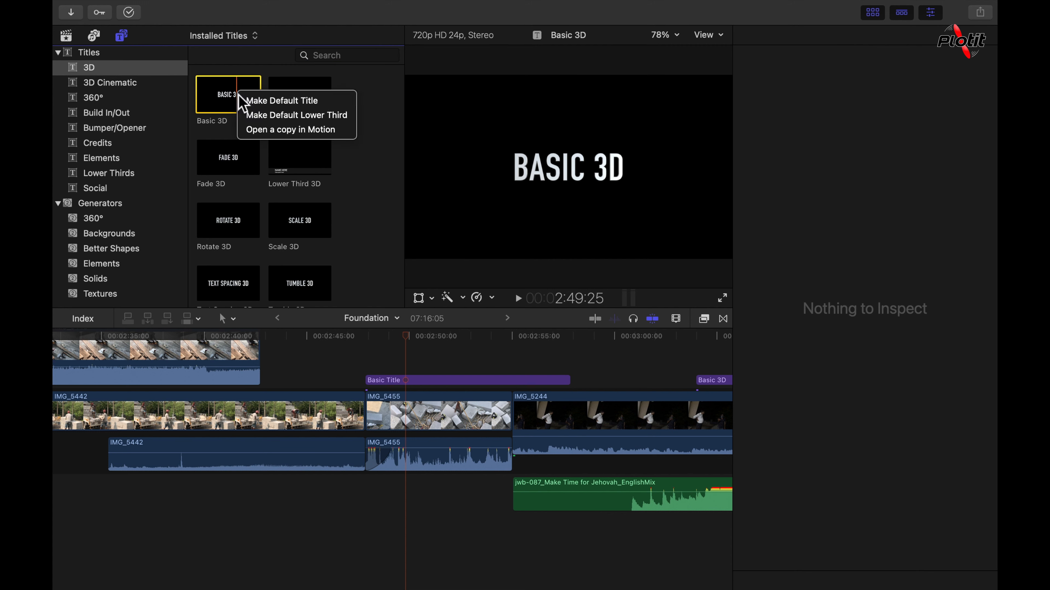
click(304, 103)
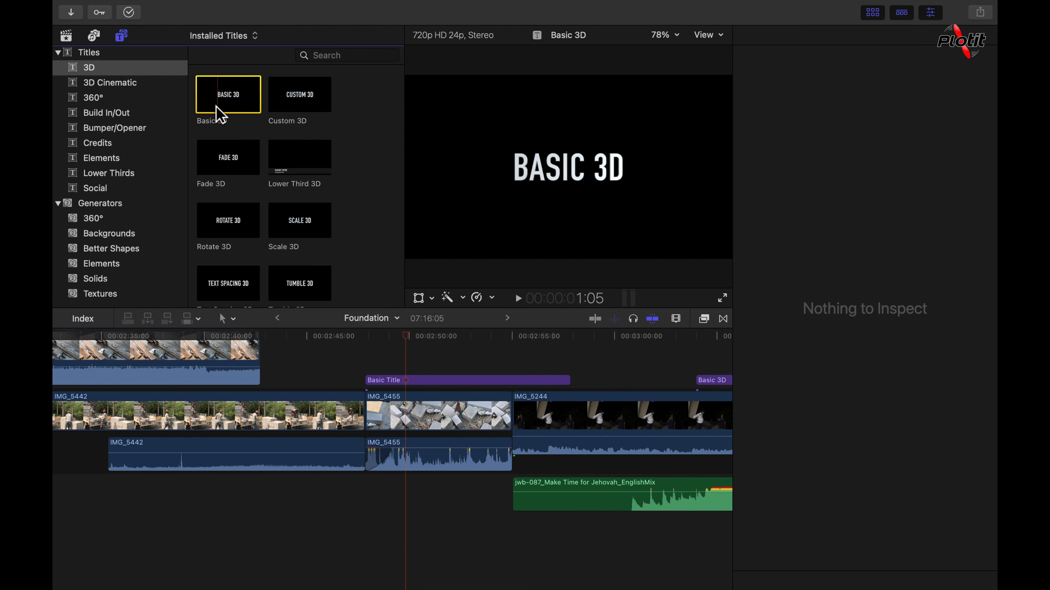
Delete the Basic Title from the timeline and return the playhead to the start of clip IMG_5455.
click(455, 380)
key(Delete)
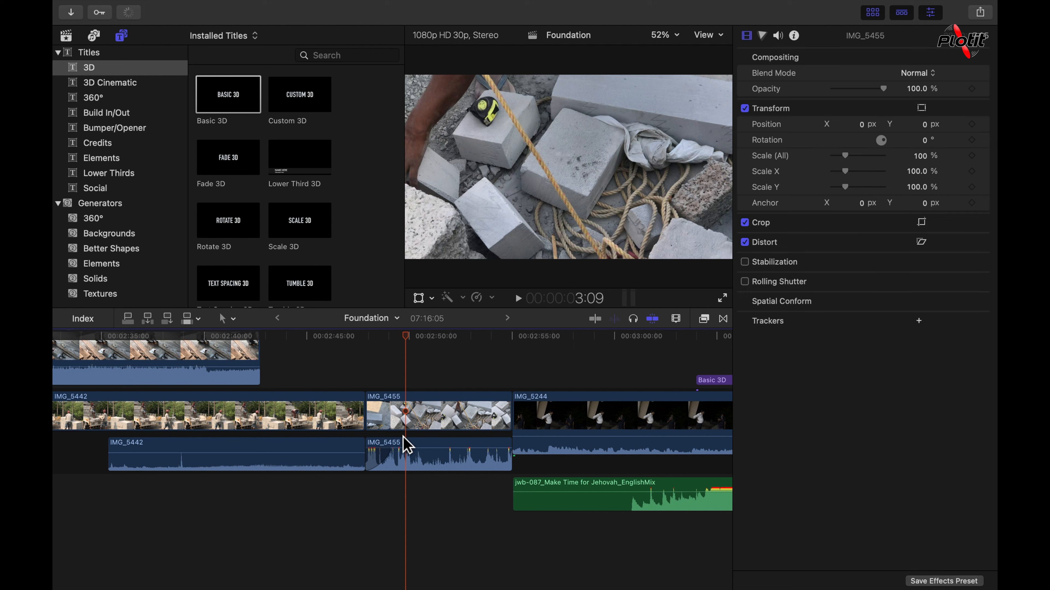
click(367, 502)
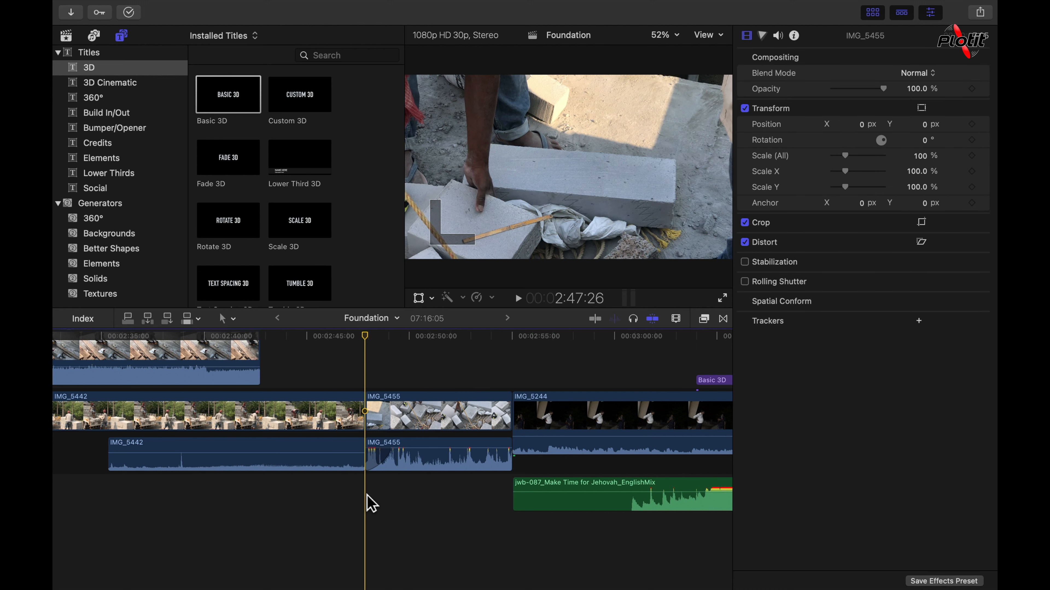
Add the default title above the start of clip IMG_5455, select its text in the viewer and delete the title again.
key(q)
click(415, 359)
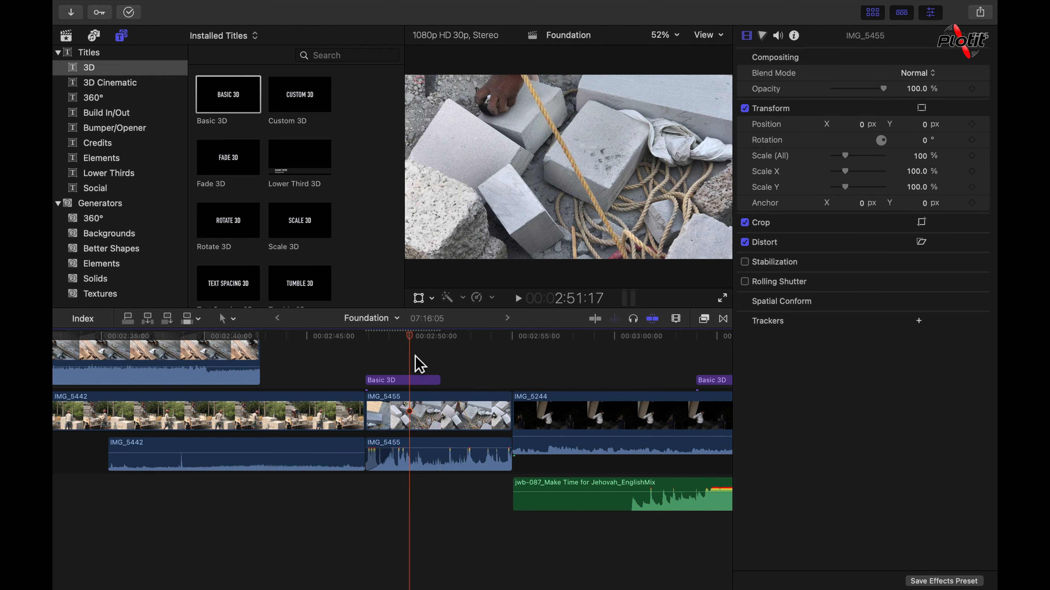
click(593, 169)
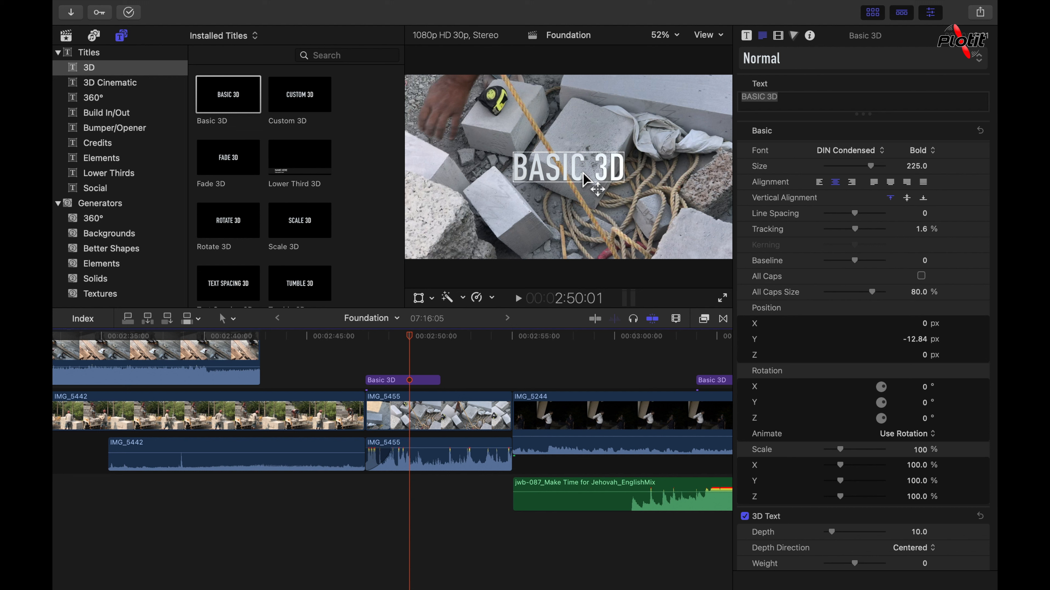
click(388, 382)
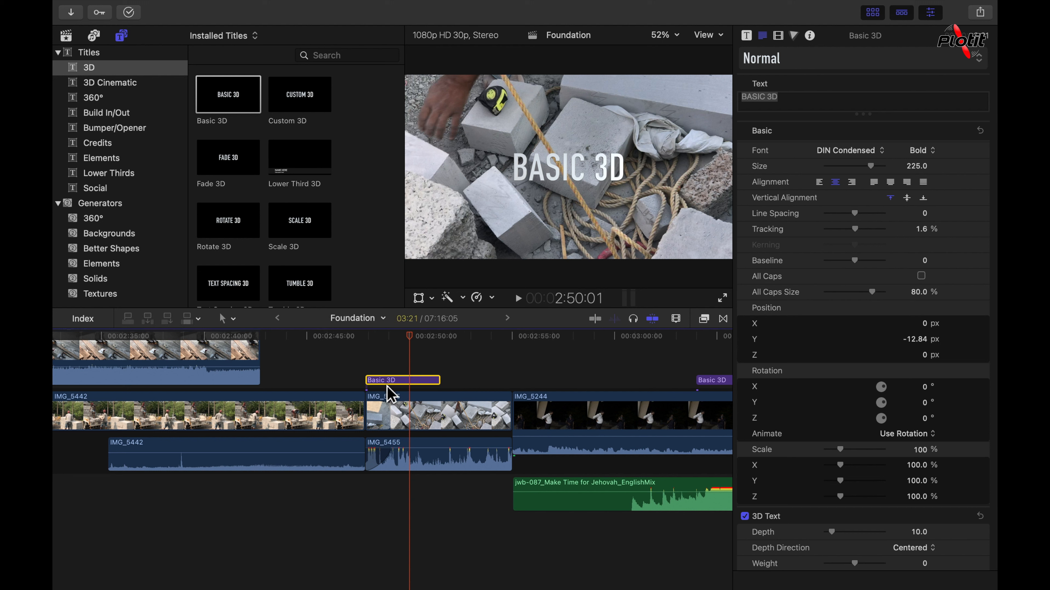
key(Delete)
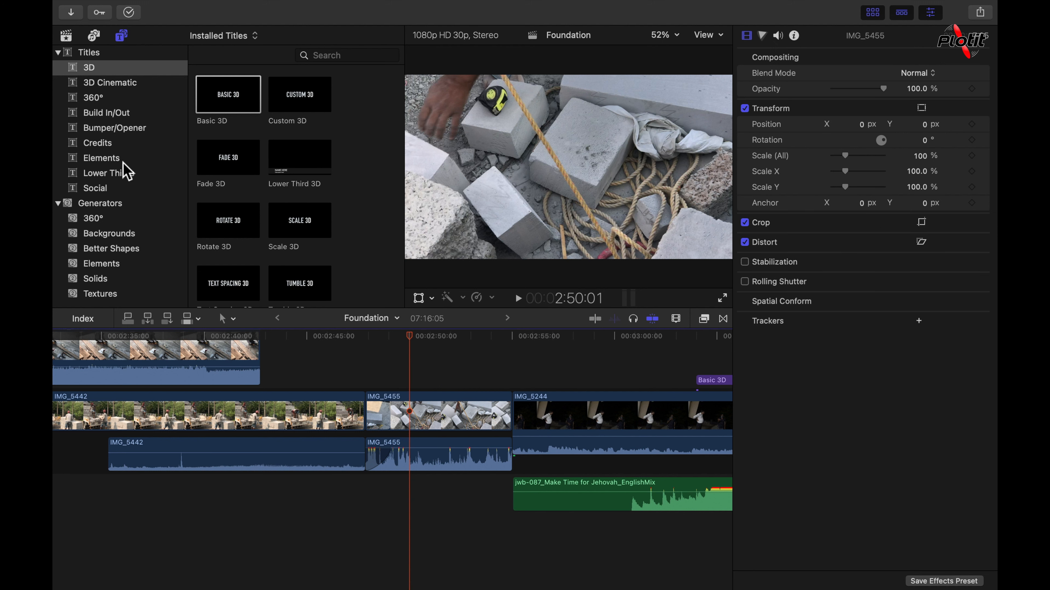
Add the Basic Lower Third title from the Lower Thirds category above clip IMG_5455 at the playhead and show it in the viewer.
click(130, 175)
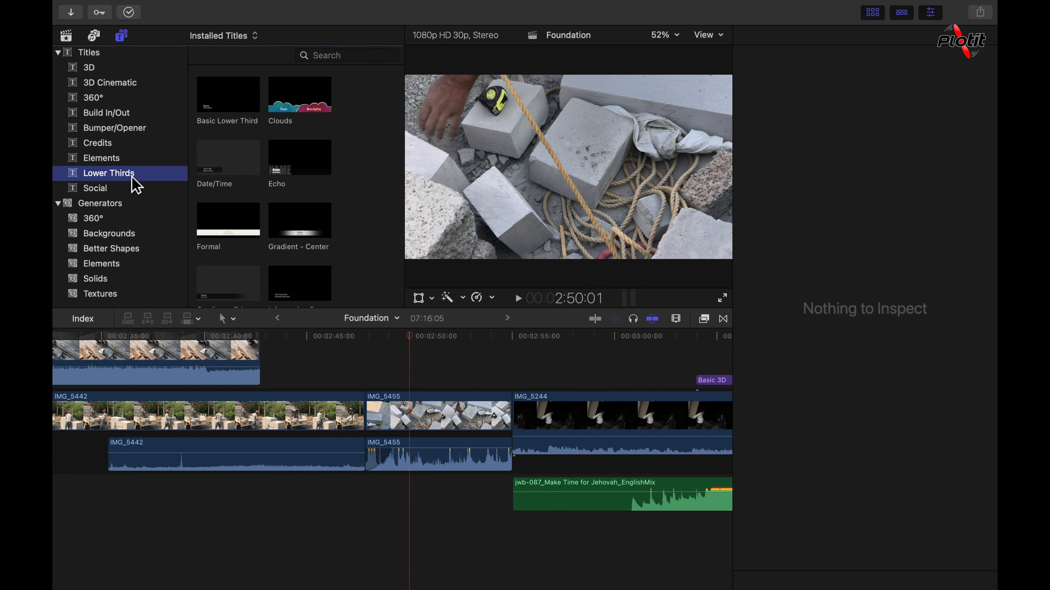
click(238, 110)
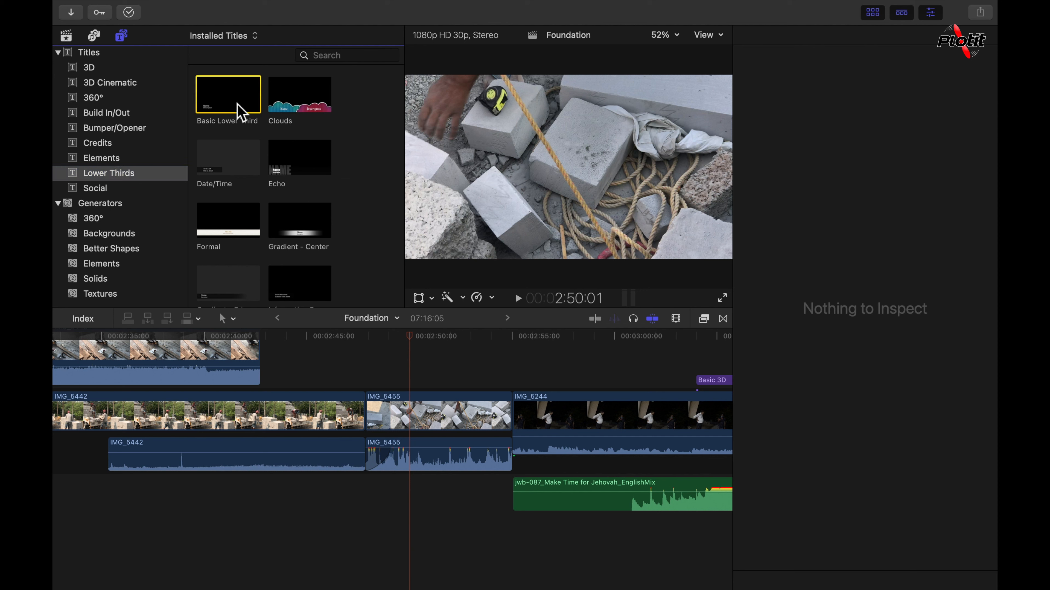
key(q)
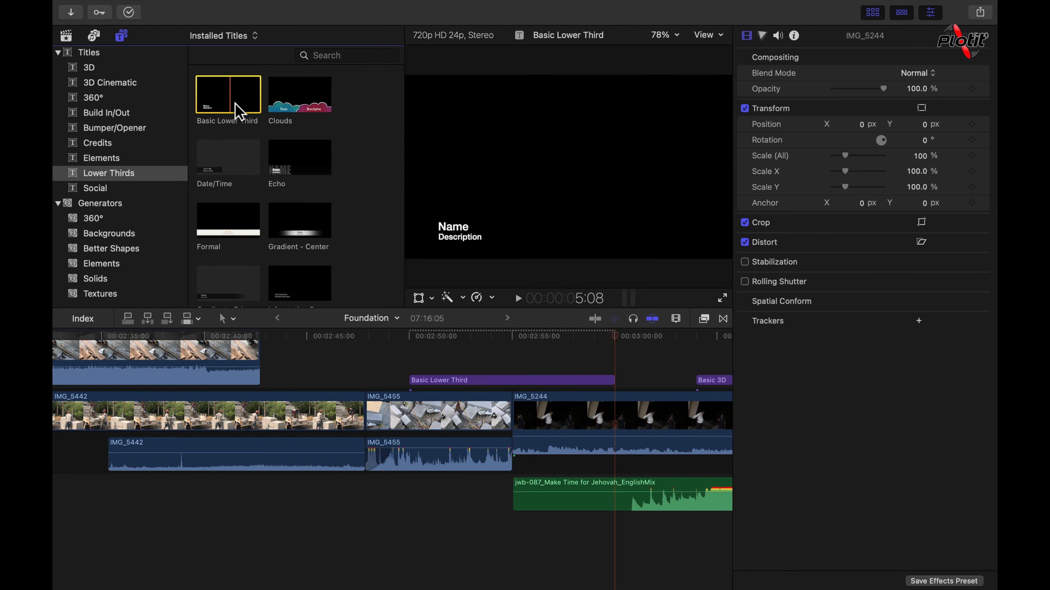
click(469, 370)
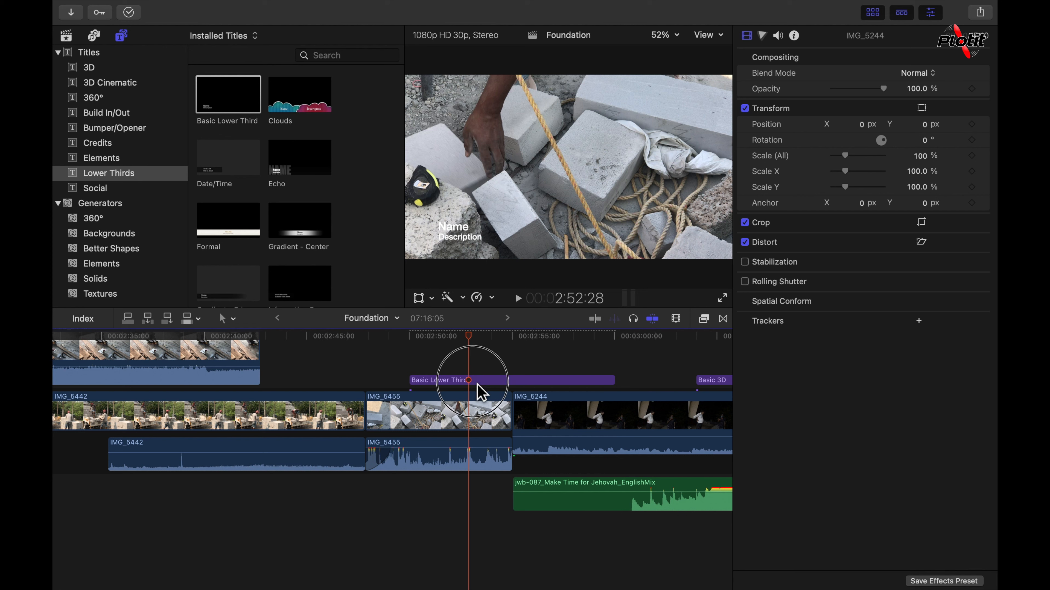
Replace the lower third's name text with "sdfdsf" and insert "sdfdsfsdfghfghfgh" into its description line.
click(461, 228)
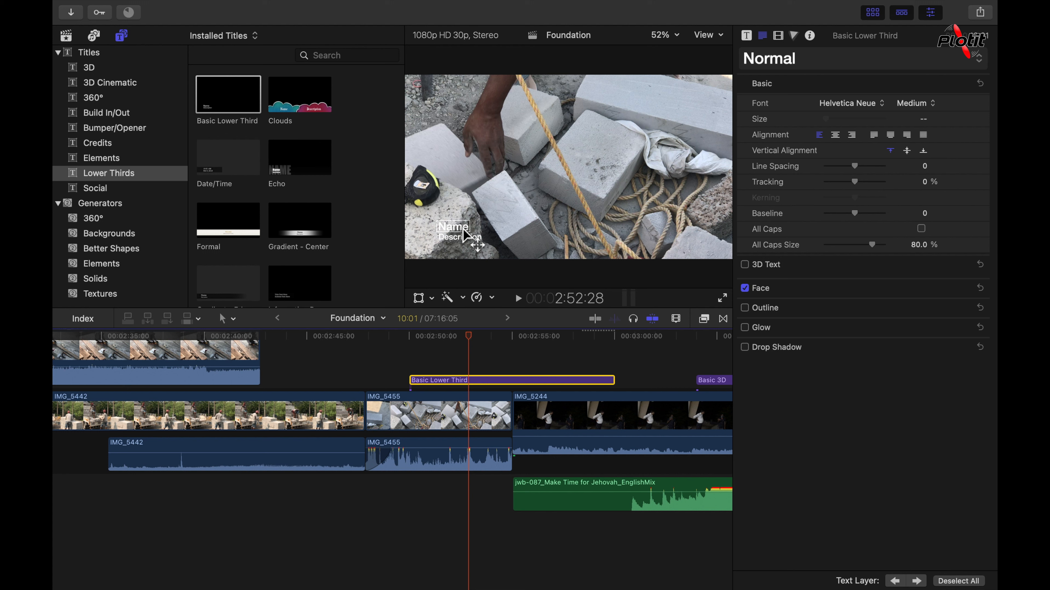
double_click(463, 229)
text(sdfdsf)
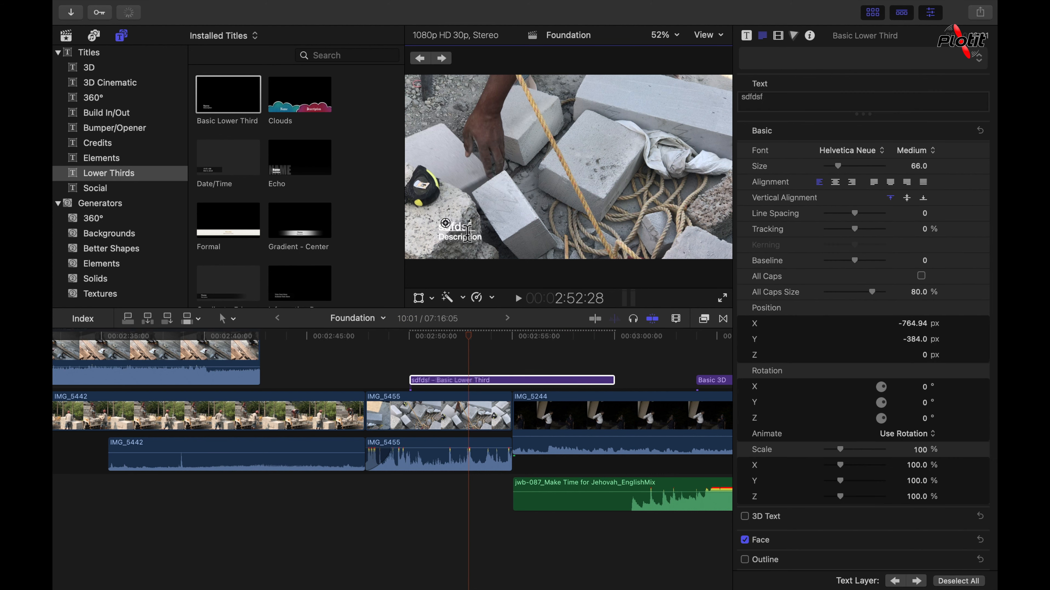
double_click(476, 245)
click(477, 245)
text(sdfdsfsdfghfghfgh)
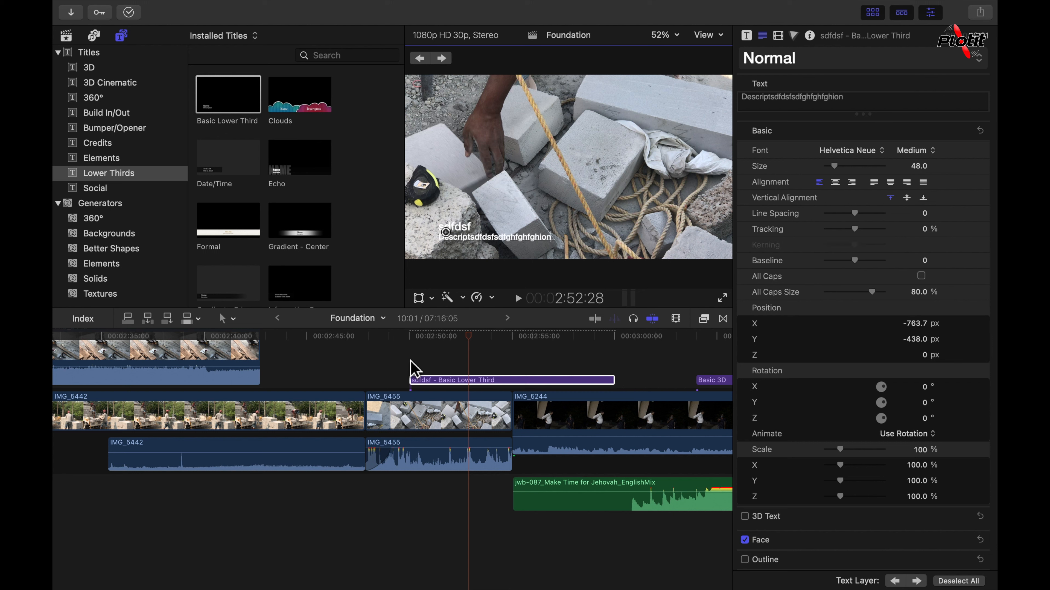
Delete the edited lower third title and return the playhead to the start of clip IMG_5455.
click(437, 383)
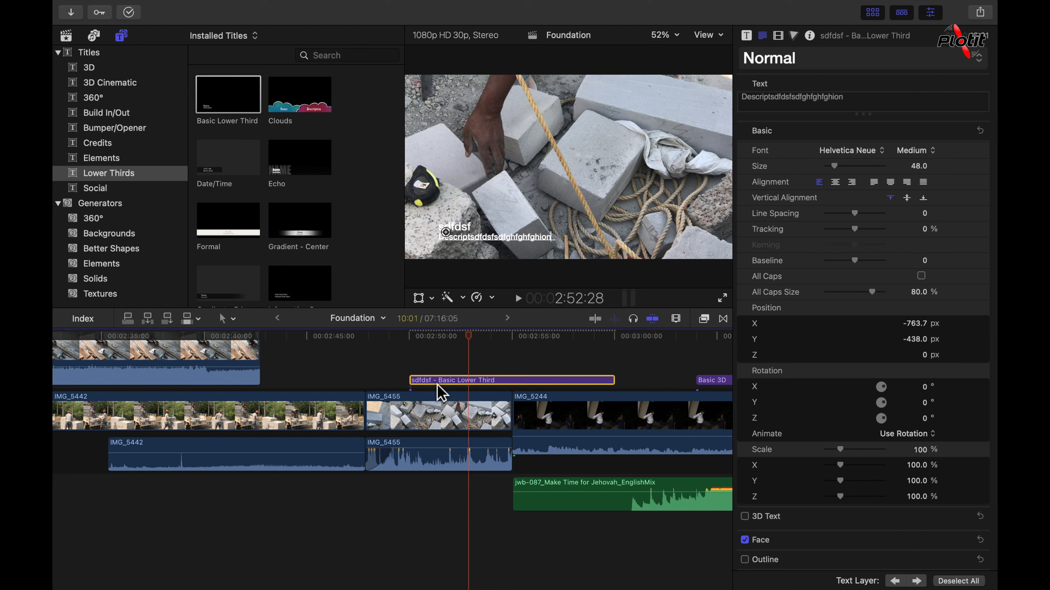
key(Delete)
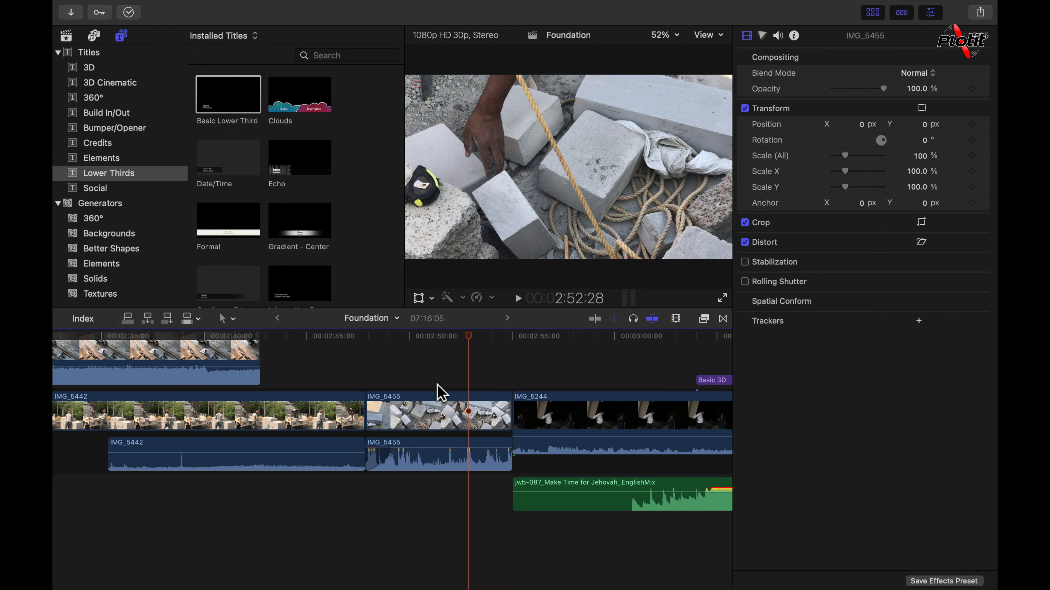
click(369, 490)
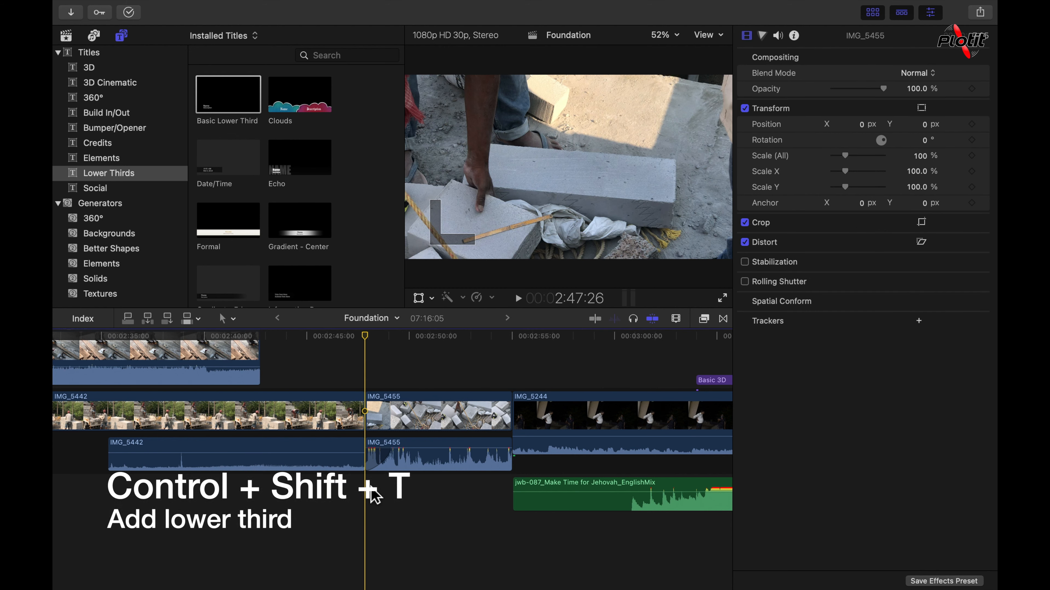
Add the default lower third above the start of clip IMG_5455, view it over the footage and delete it again.
key(ctrl+shift+t)
click(411, 381)
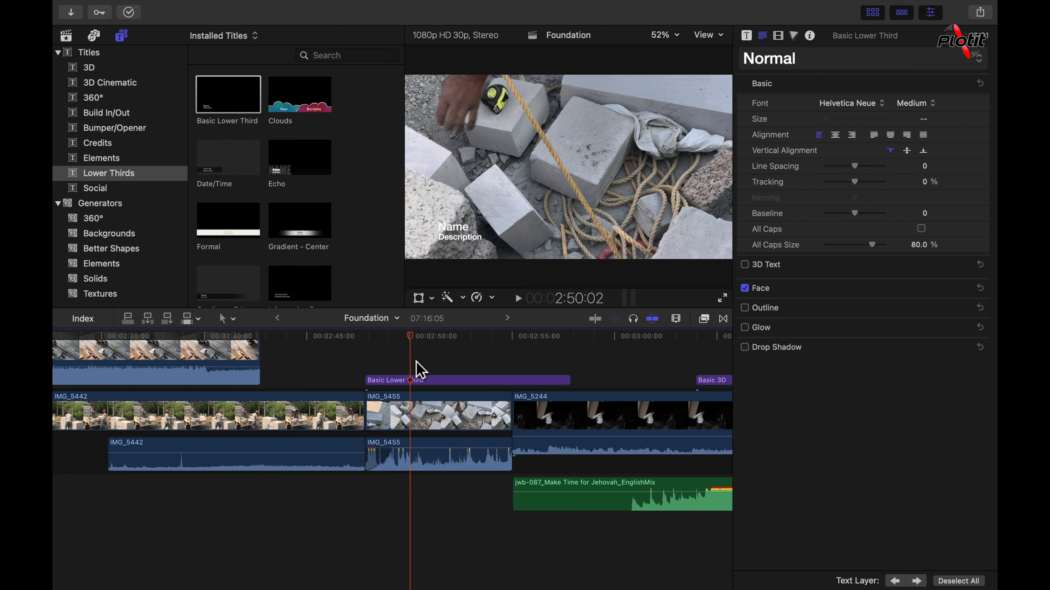
click(450, 379)
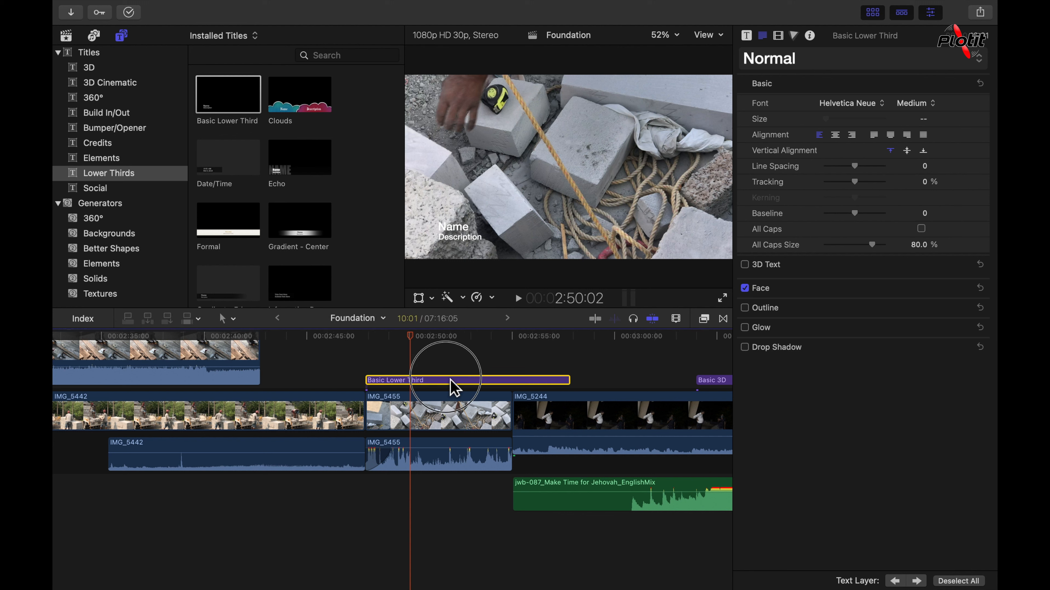
key(Delete)
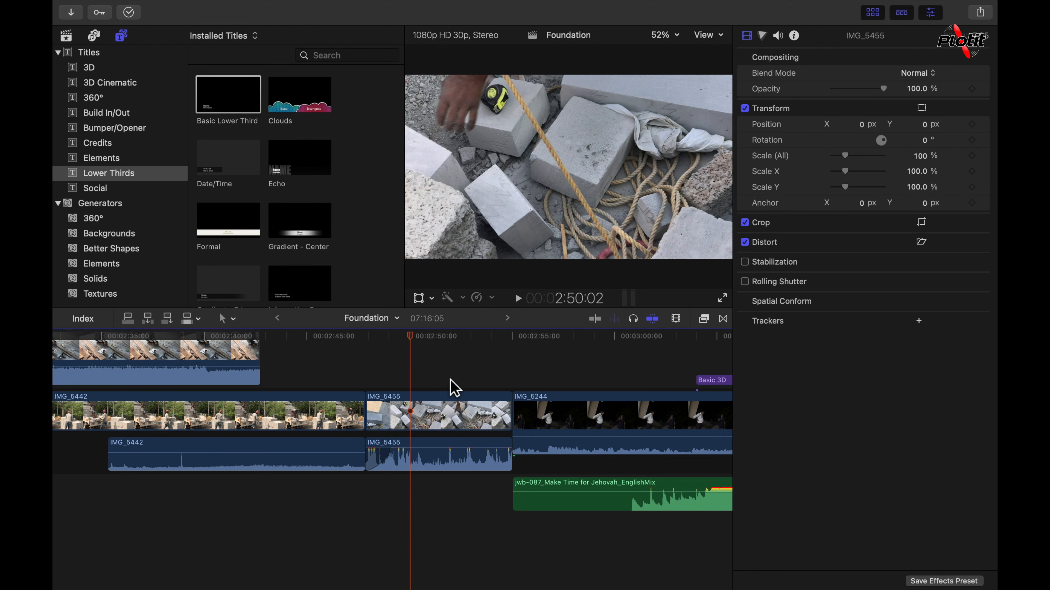
Return the playhead to the start of clip IMG_5455 and add the Basic Lower Third from the titles browser there.
click(343, 383)
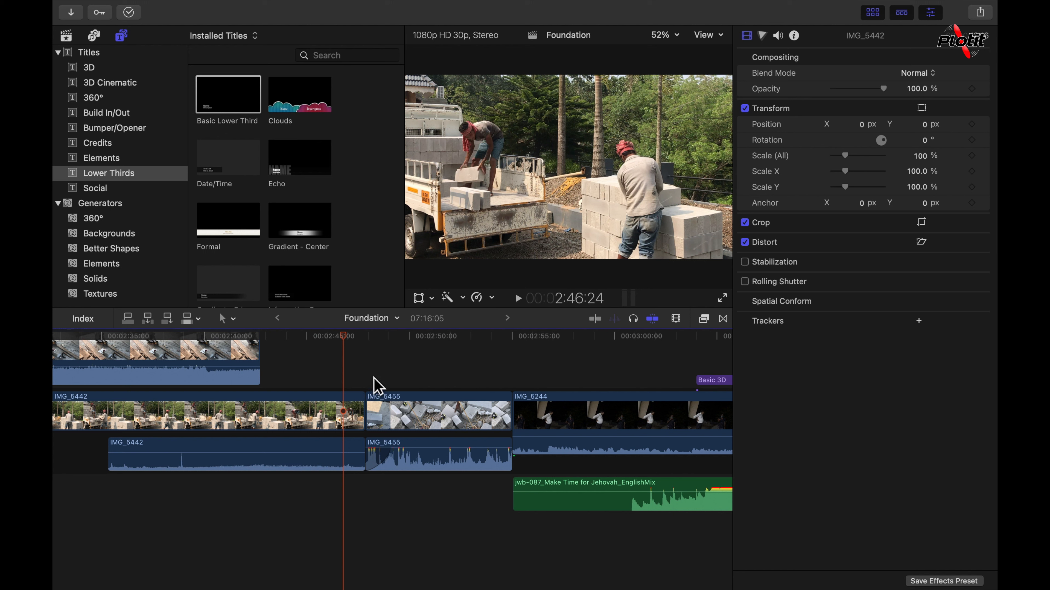
key(Down)
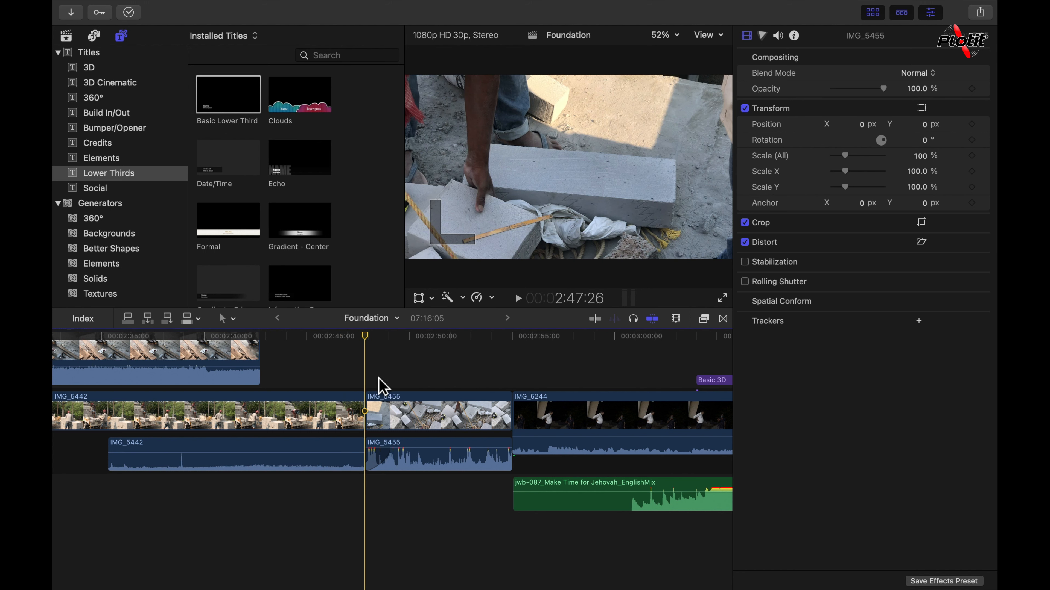
double_click(220, 104)
click(411, 384)
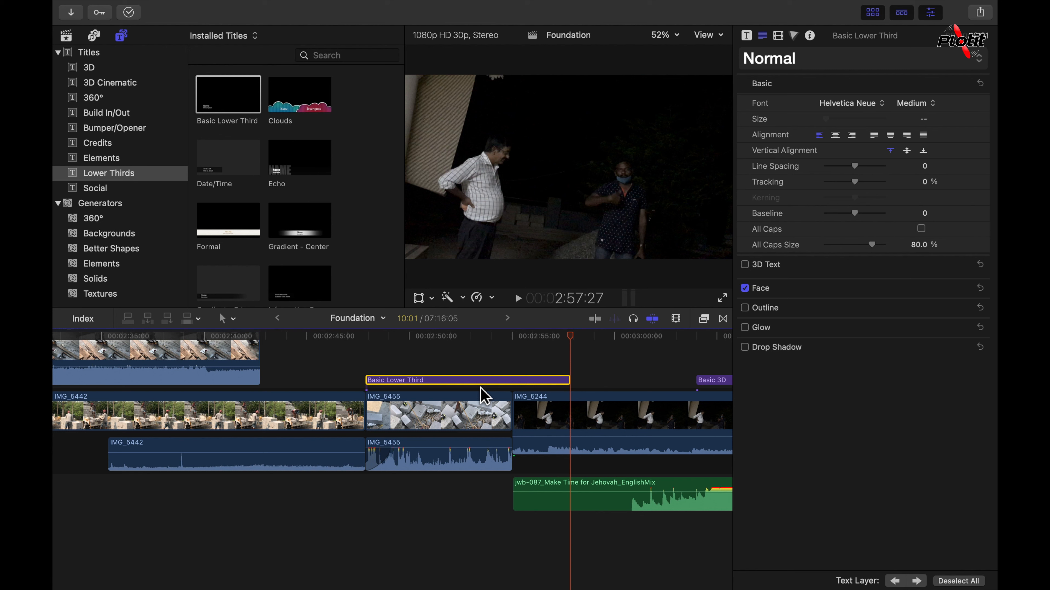
Delete the Basic Lower Third title above clip IMG_5455 from the timeline.
drag(476, 385, 371, 416)
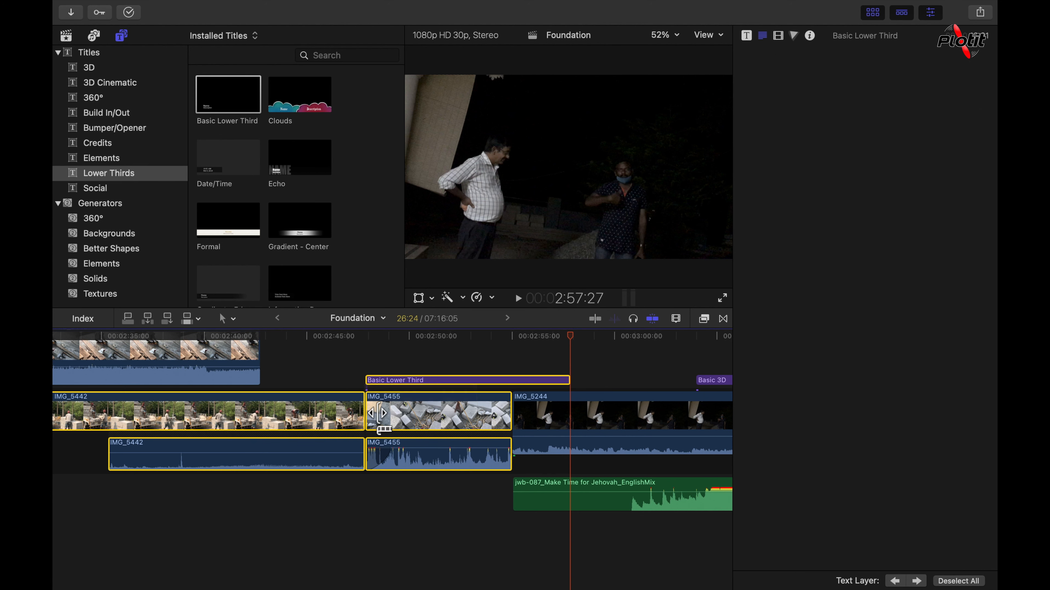
click(465, 381)
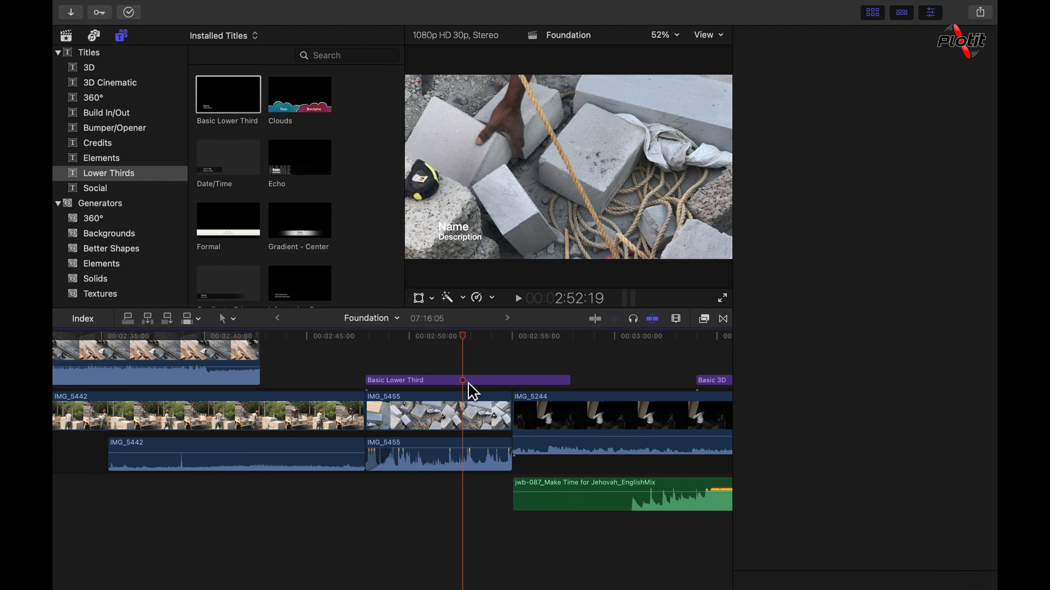
key(Delete)
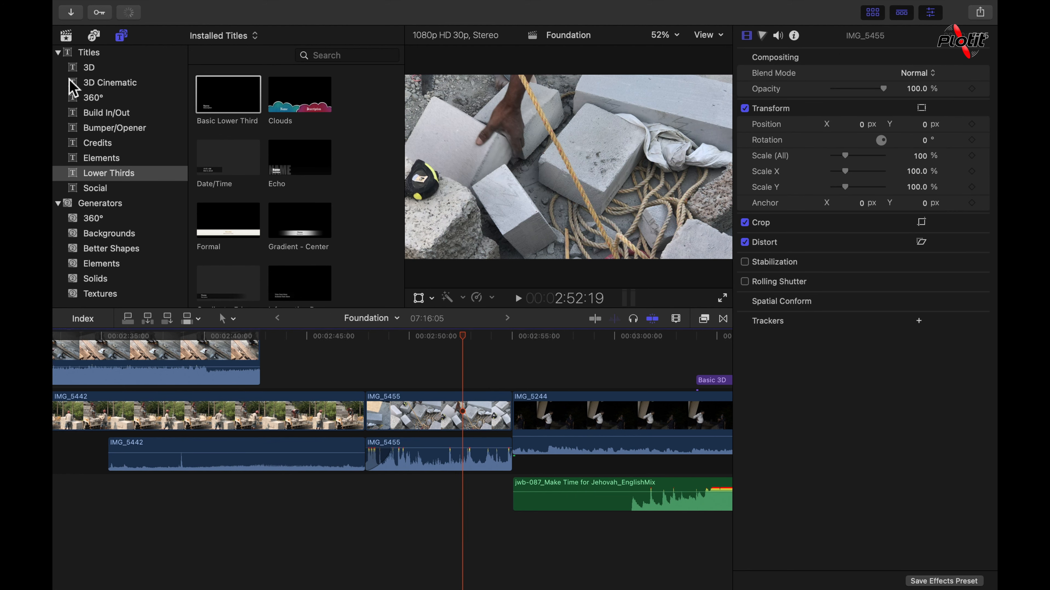
Insert the Basic 3D title from the 3D category into the primary storyline between clips IMG_5442 and IMG_5455.
click(99, 71)
click(239, 102)
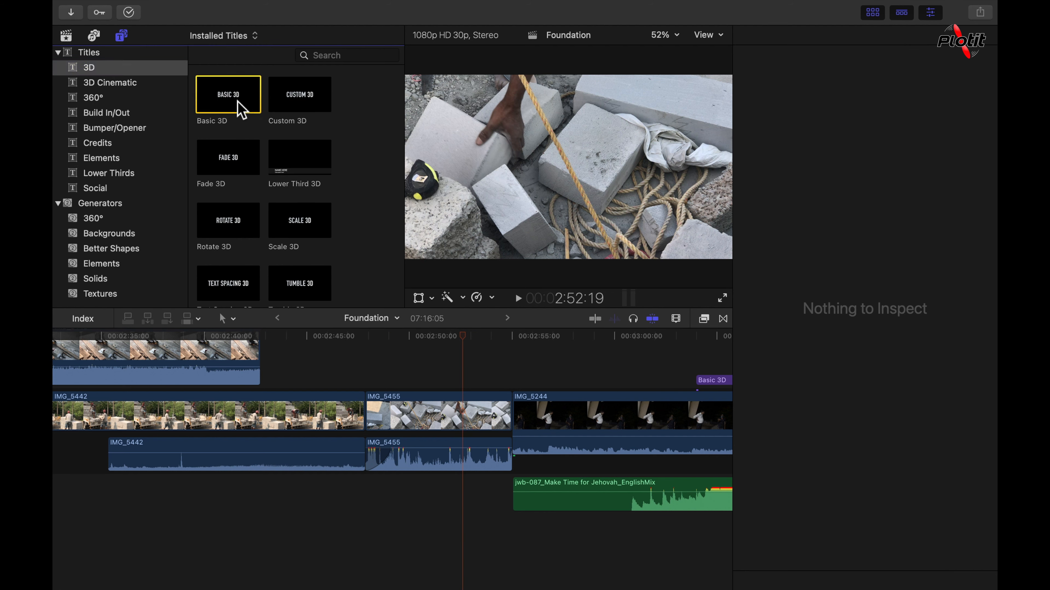
drag(242, 107, 369, 417)
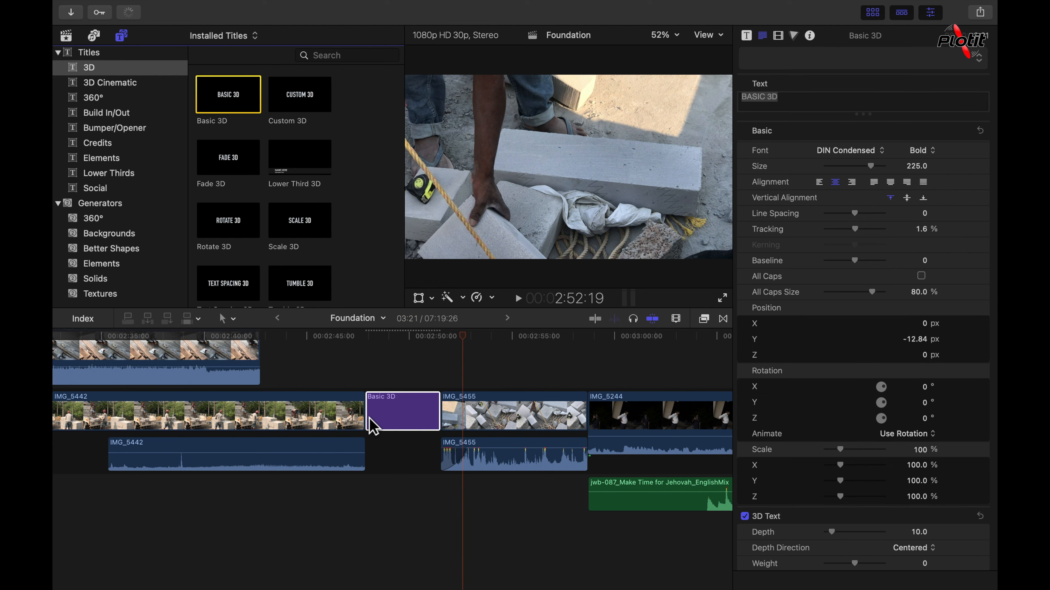
Play the timeline from the end of IMG_5442 into the inserted title and remove the title from between the clips.
click(356, 380)
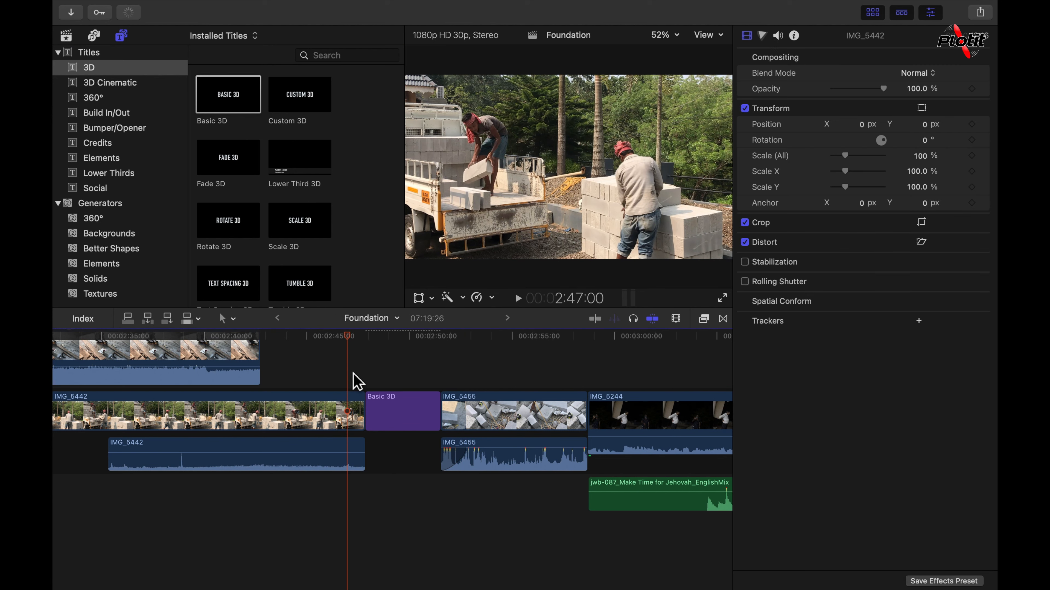
key(space)
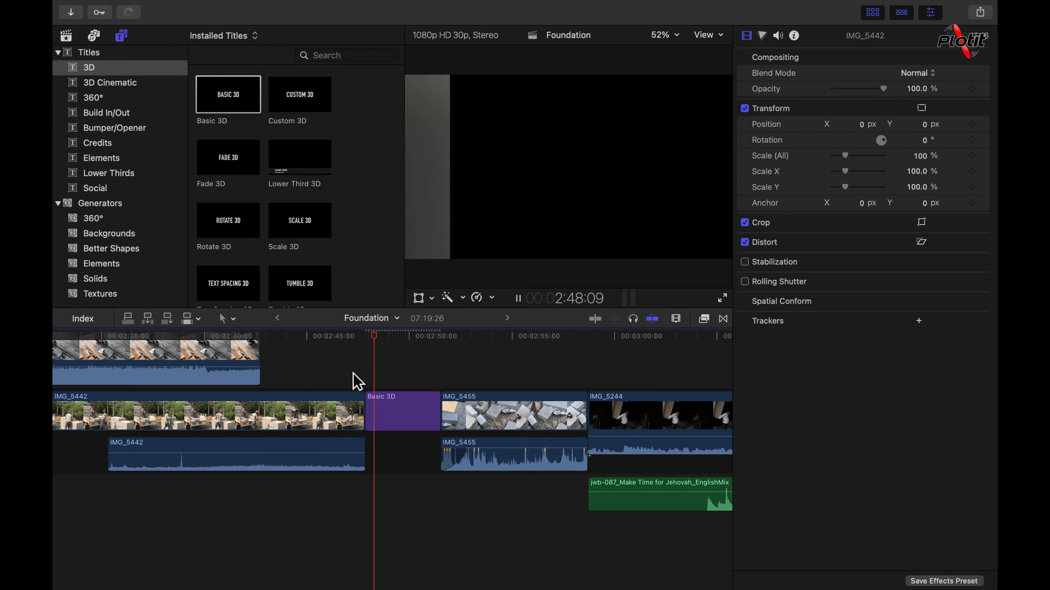
key(space)
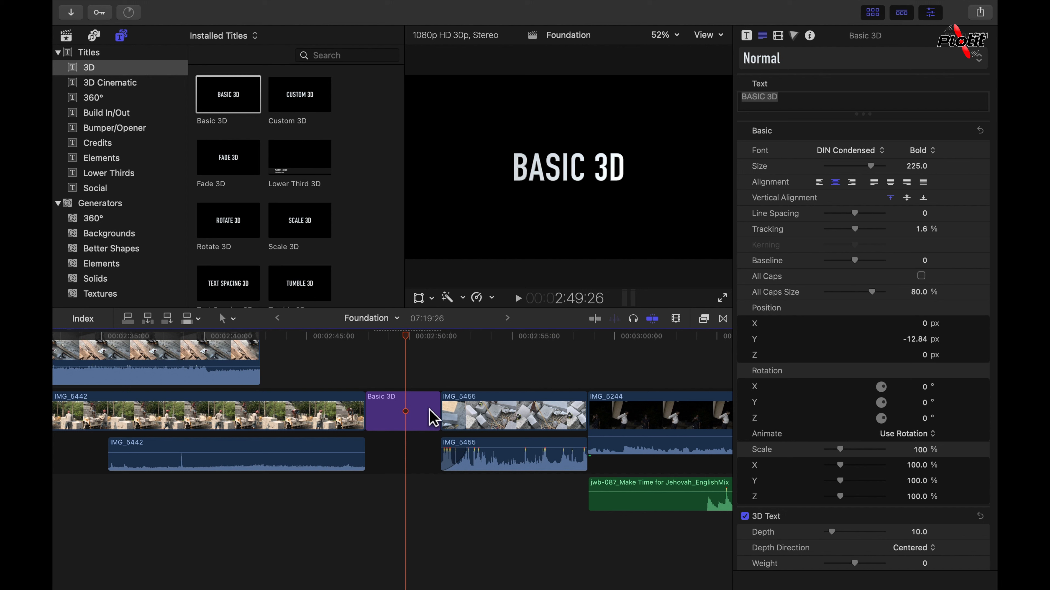
key(Delete)
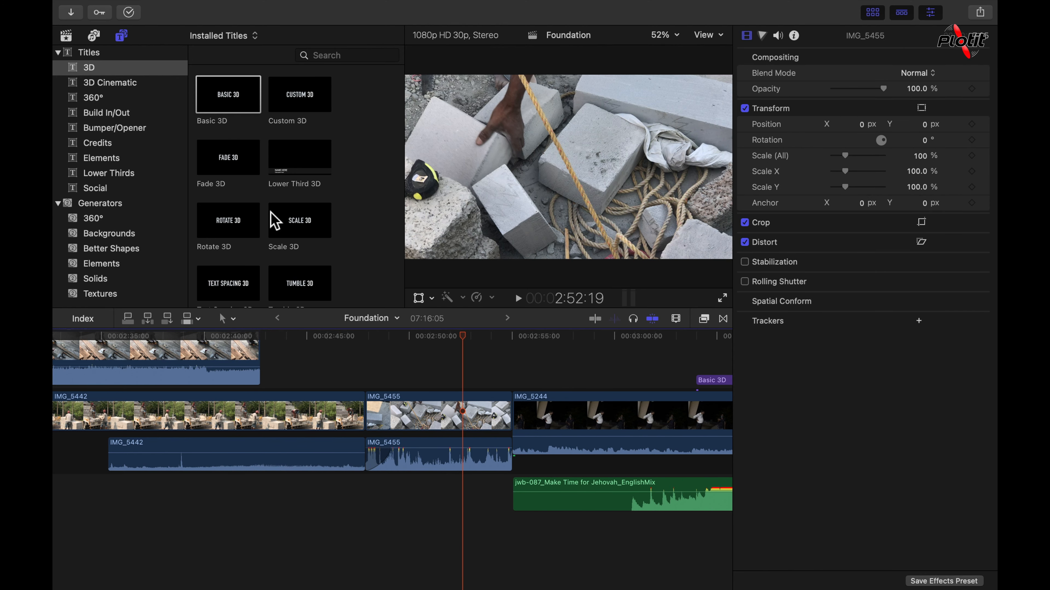
Connect the Basic 3D title above the primary storyline and align its end with the end of clip IMG_5442.
drag(229, 99, 415, 383)
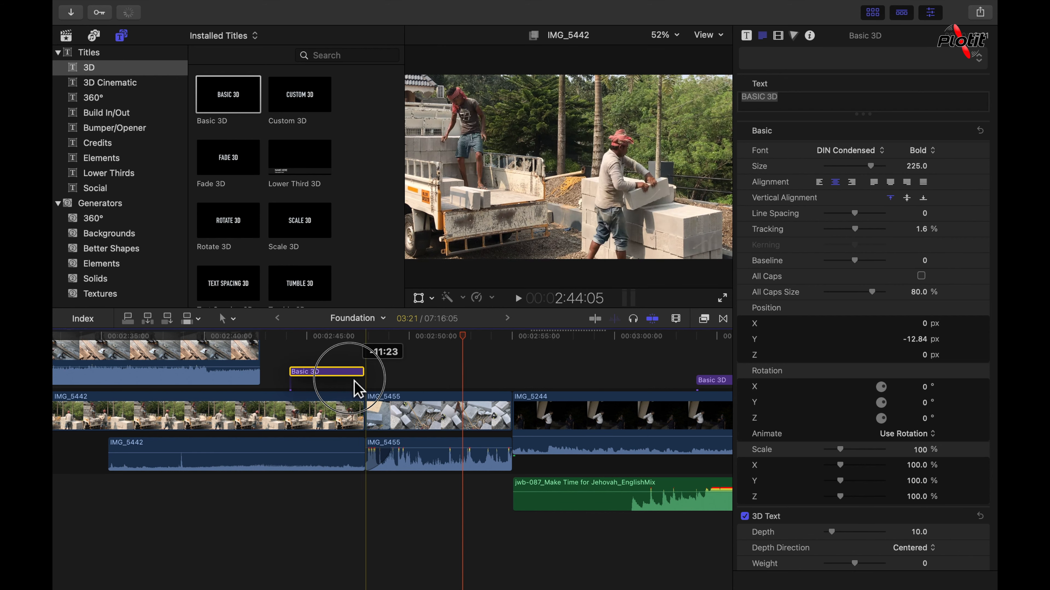
drag(355, 382, 354, 385)
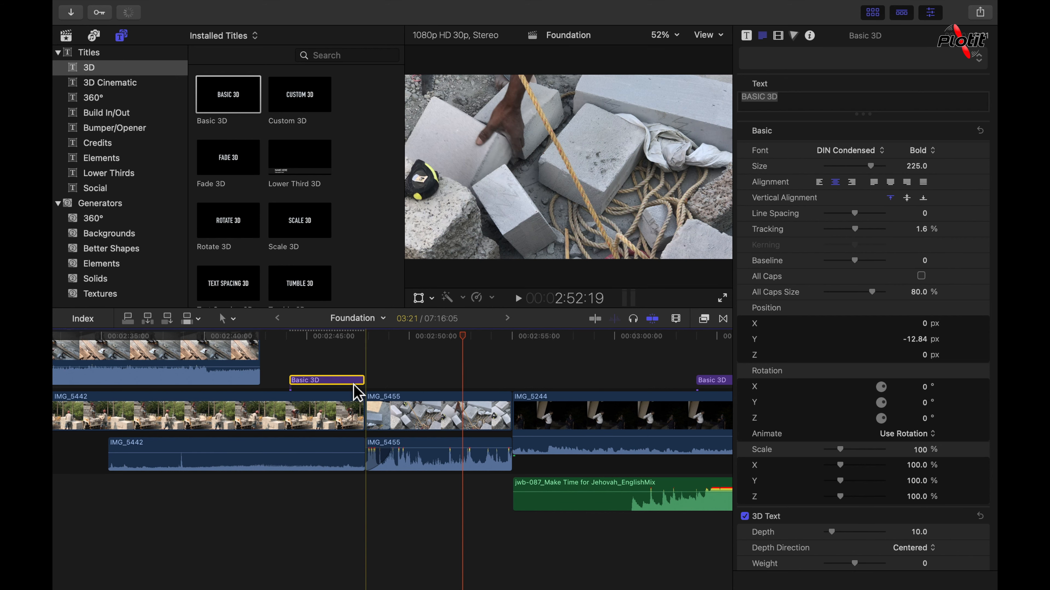